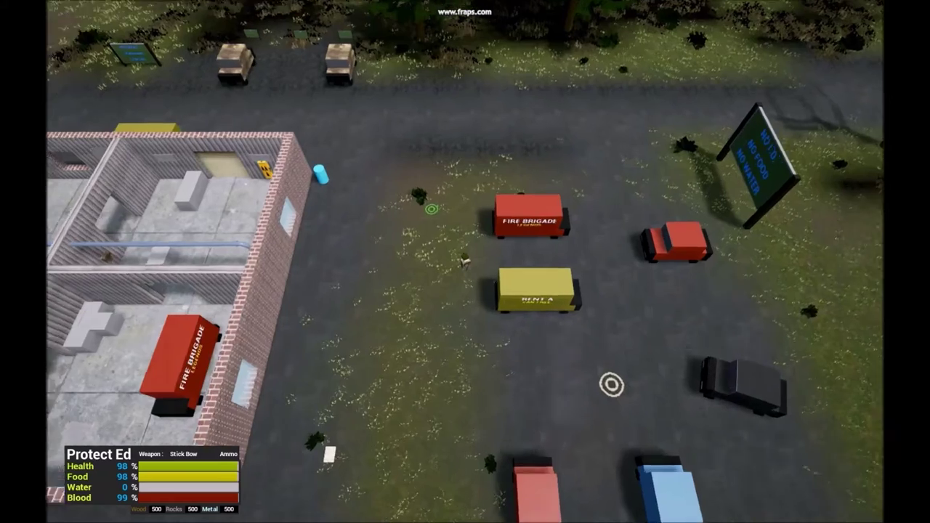
- Walk past the army trucks and Recruit Training Centre sign to the road barriers
{"action": "key", "text": "w"}
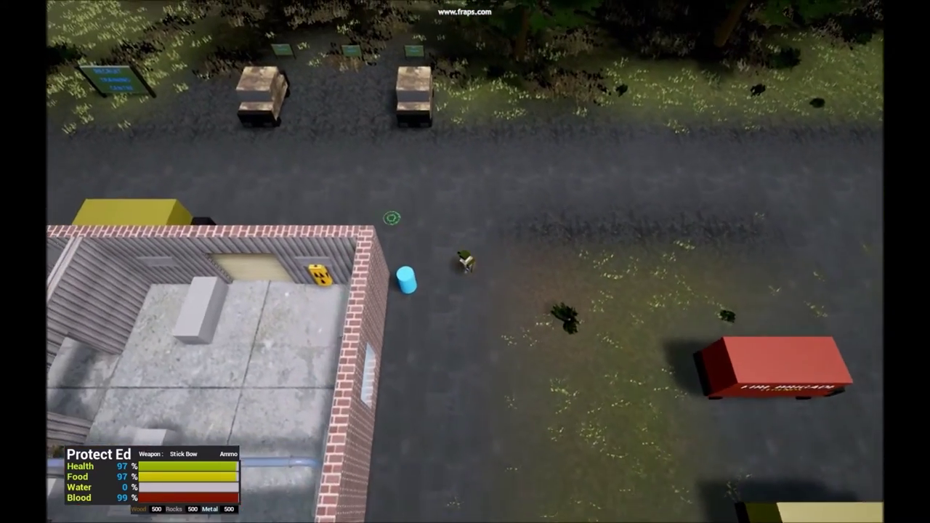
{"action": "key", "text": "a"}
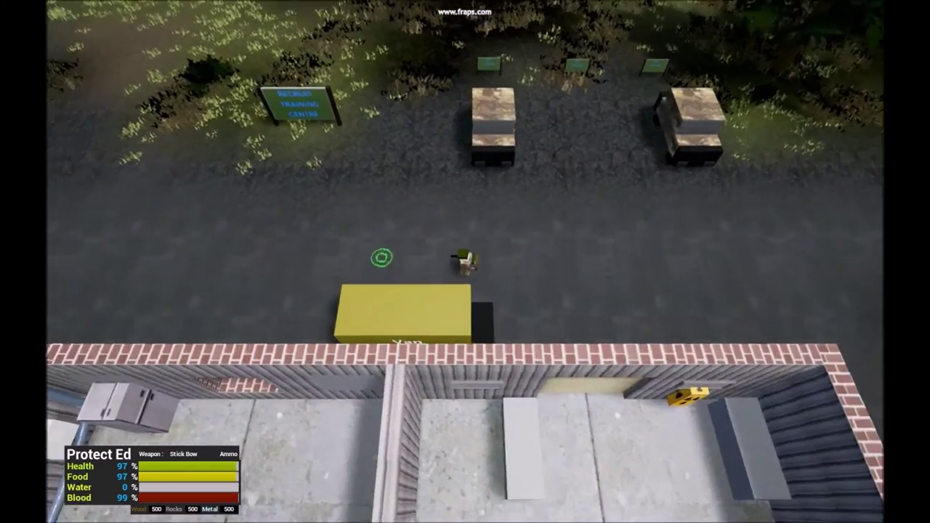
{"action": "key", "text": "w"}
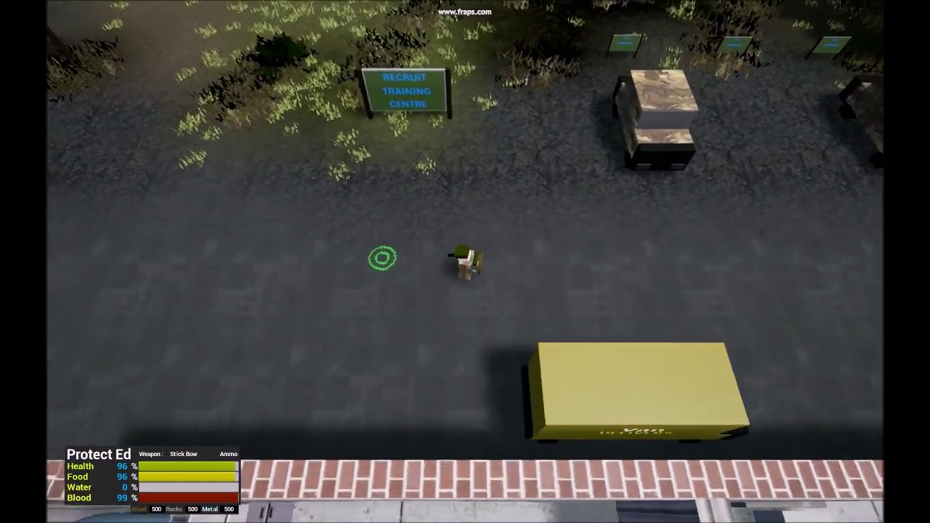
{"action": "key", "text": "a"}
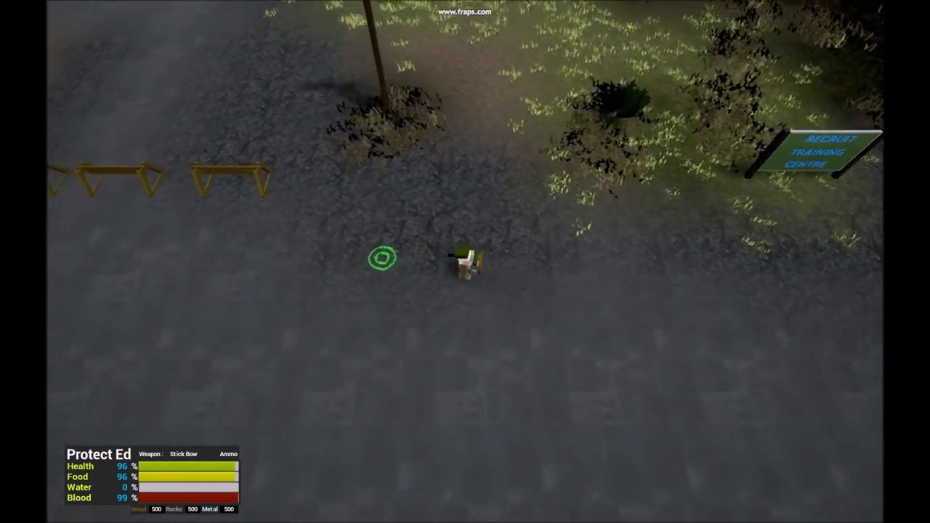
{"action": "key", "text": "a"}
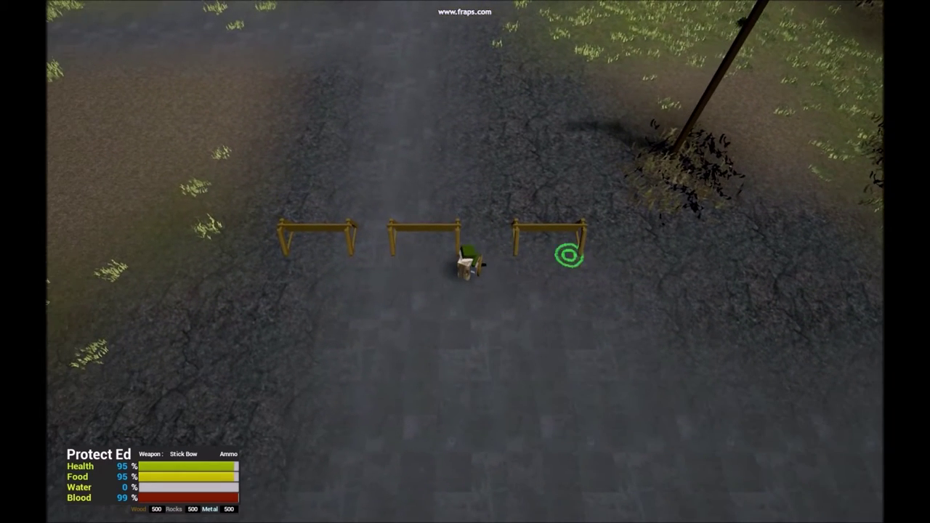
{"action": "key", "text": "s"}
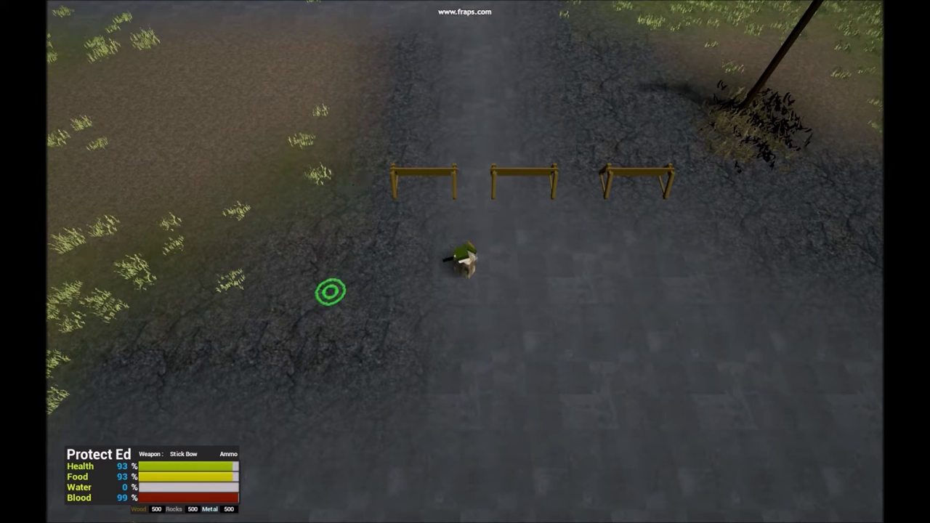
{"action": "scroll", "coordinate": [377, 267], "scroll_direction": "up", "scroll_amount": 5}
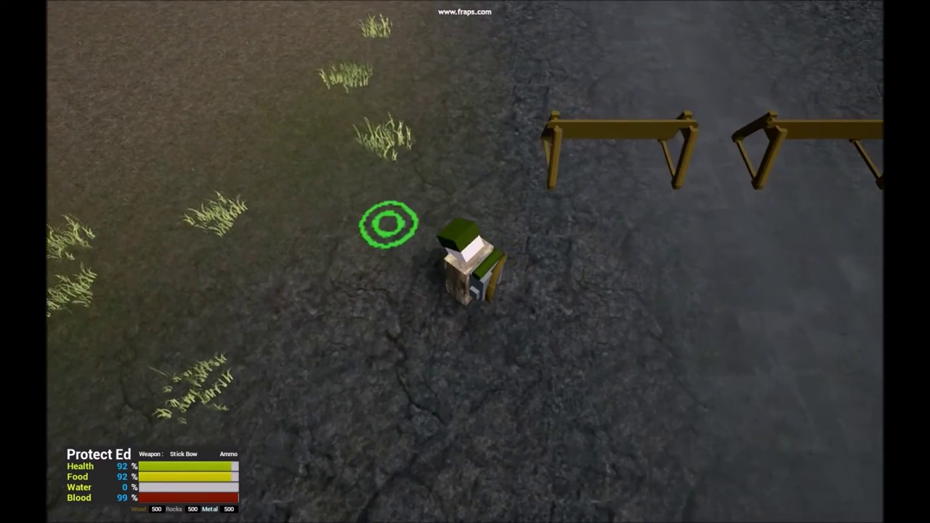
- Walk past the barricades north to the red-roofed houses, then back to the telephone pole
{"action": "key", "text": "w"}
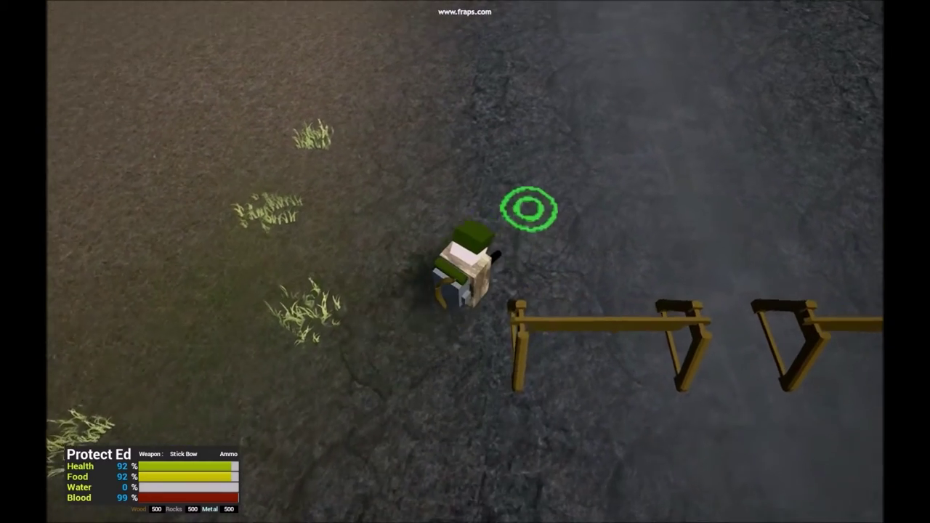
{"action": "scroll", "coordinate": [535, 231], "scroll_direction": "up", "scroll_amount": 5}
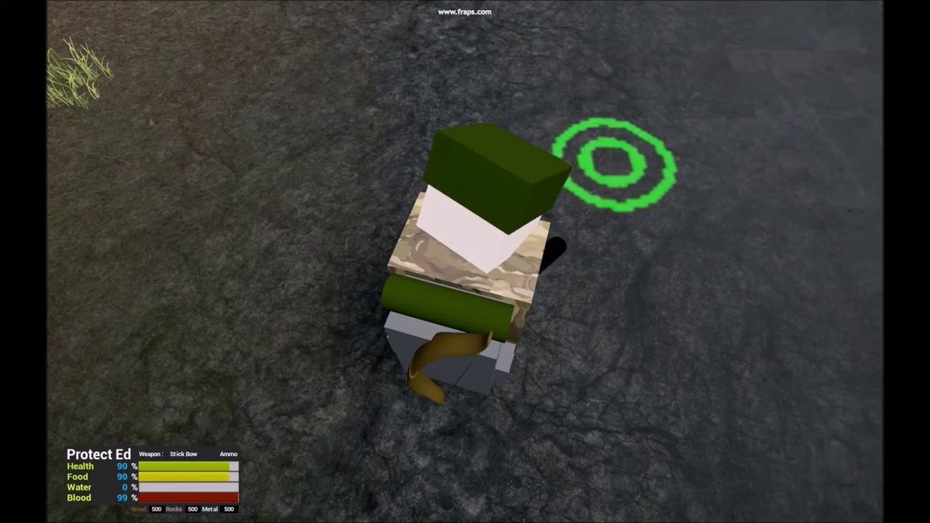
{"action": "scroll", "coordinate": [614, 163], "scroll_direction": "down", "scroll_amount": 8}
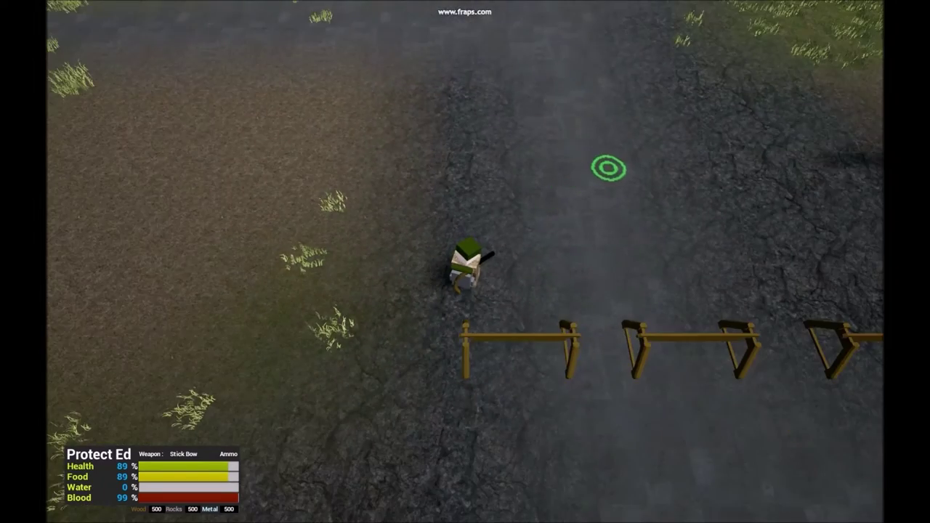
{"action": "scroll", "coordinate": [594, 182], "scroll_direction": "down", "scroll_amount": 5}
{"action": "key", "text": "s"}
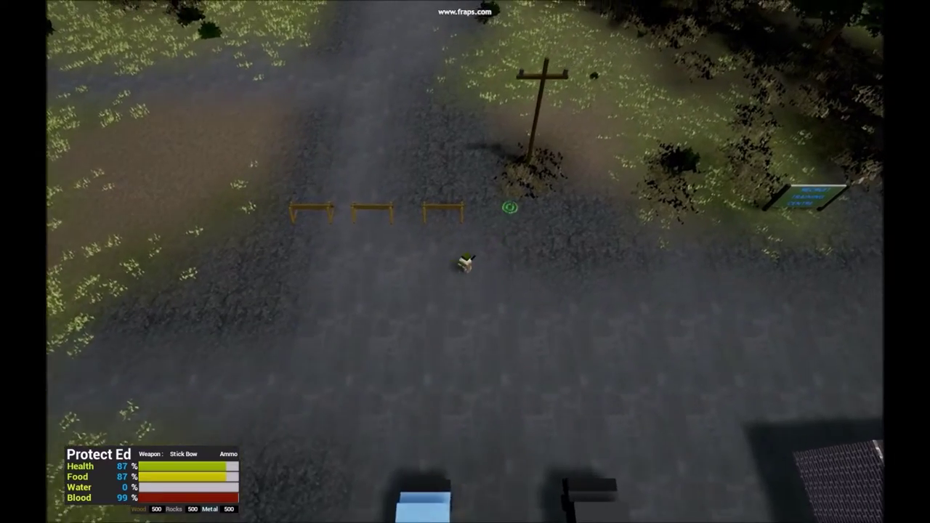
{"action": "key", "text": "w"}
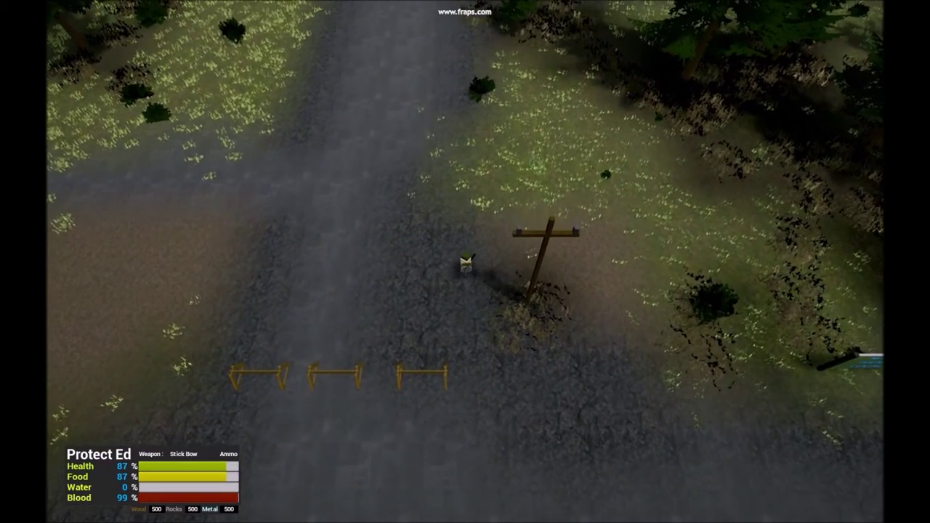
{"action": "scroll", "coordinate": [515, 239], "scroll_direction": "down", "scroll_amount": 5}
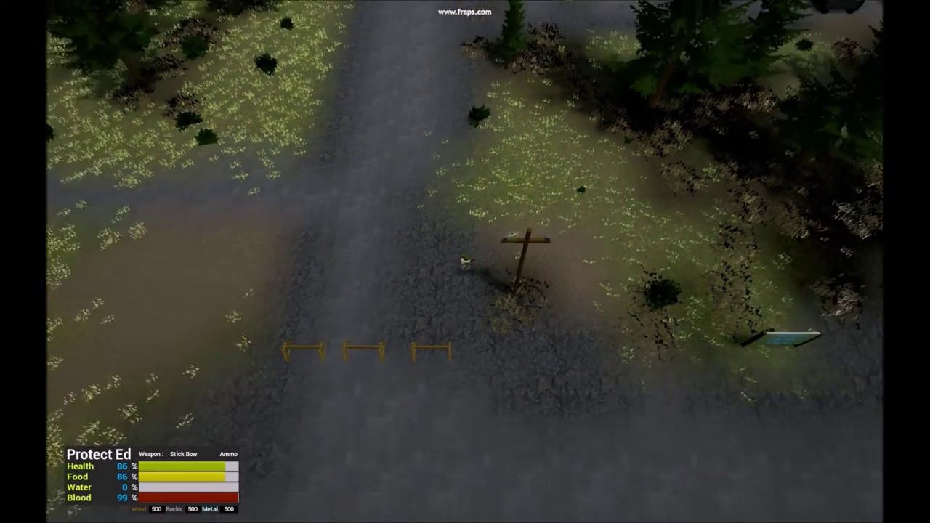
{"action": "key", "text": "w"}
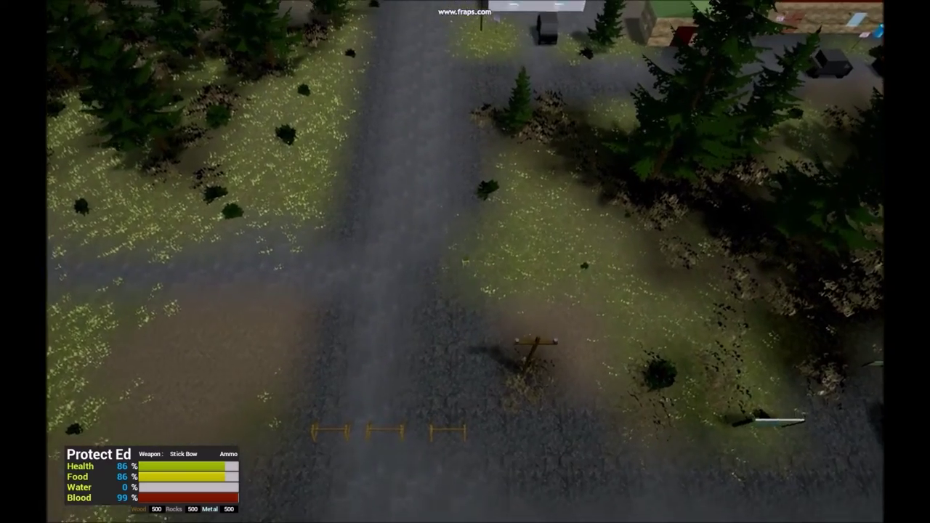
{"action": "key", "text": "w"}
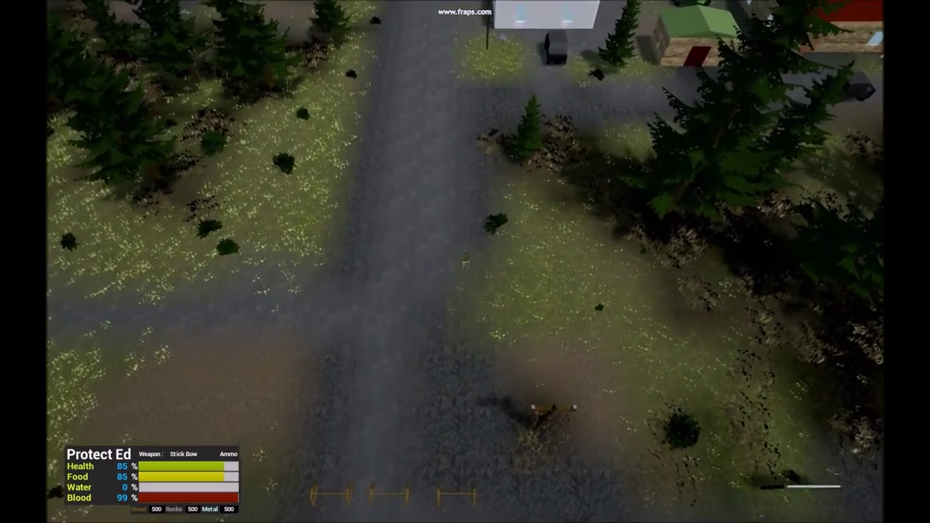
{"action": "key", "text": "w"}
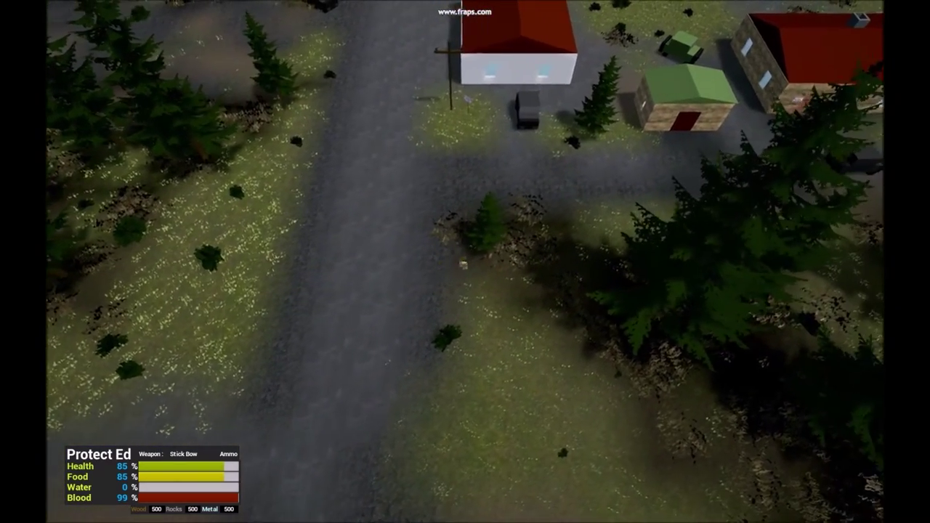
{"action": "key", "text": "s"}
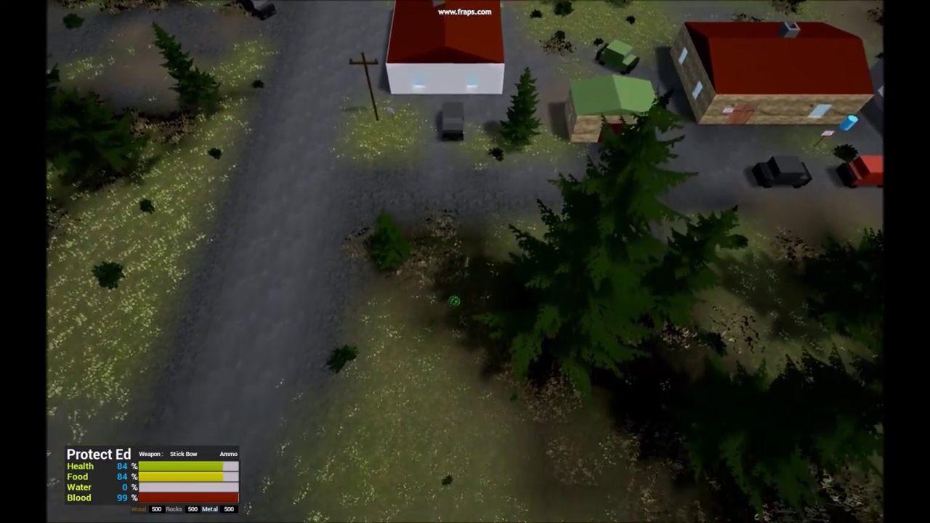
{"action": "key", "text": "s"}
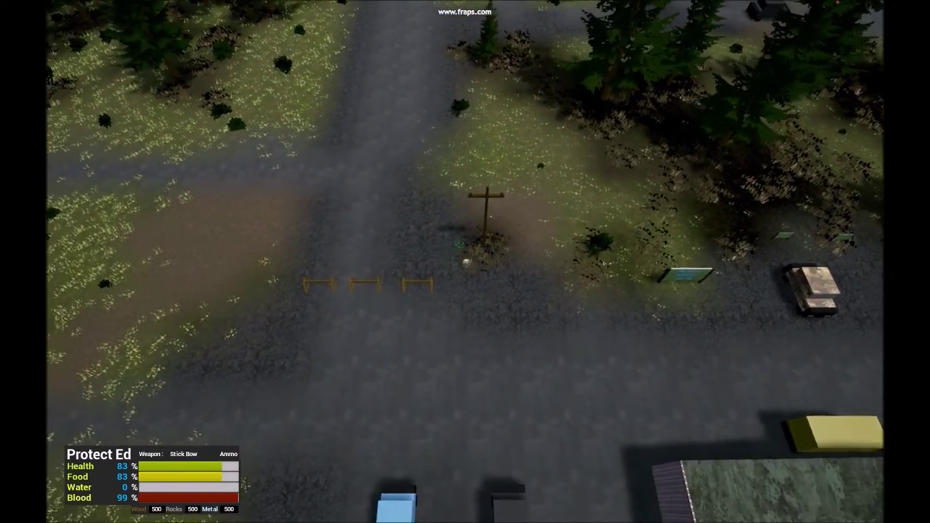
{"action": "scroll", "coordinate": [447, 320], "scroll_direction": "up", "scroll_amount": 5}
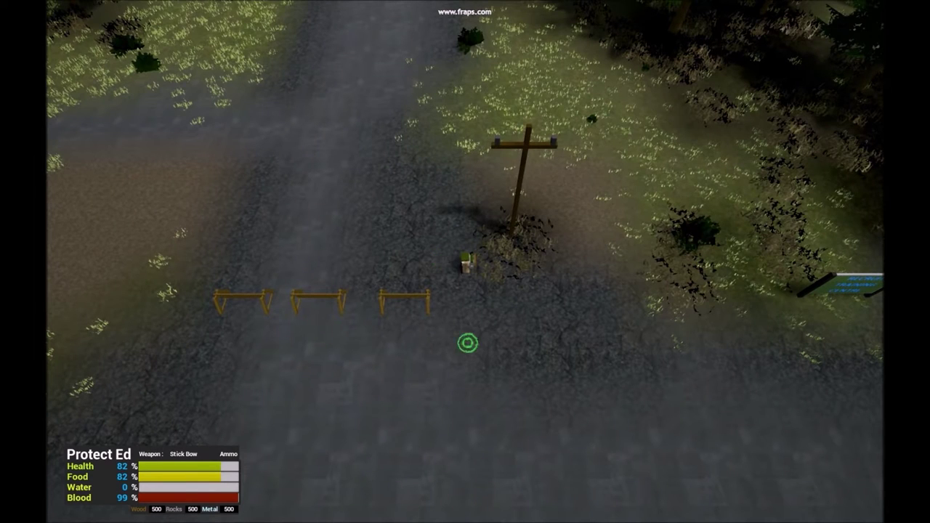
- Open the building menu, switch to the inventory's food supplies, then close it
{"action": "key", "text": "b"}
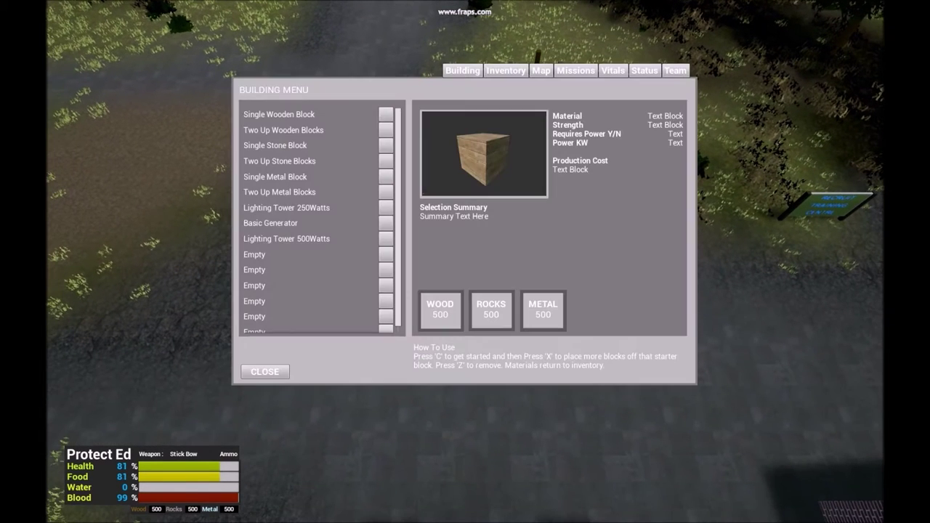
{"action": "key", "text": "i"}
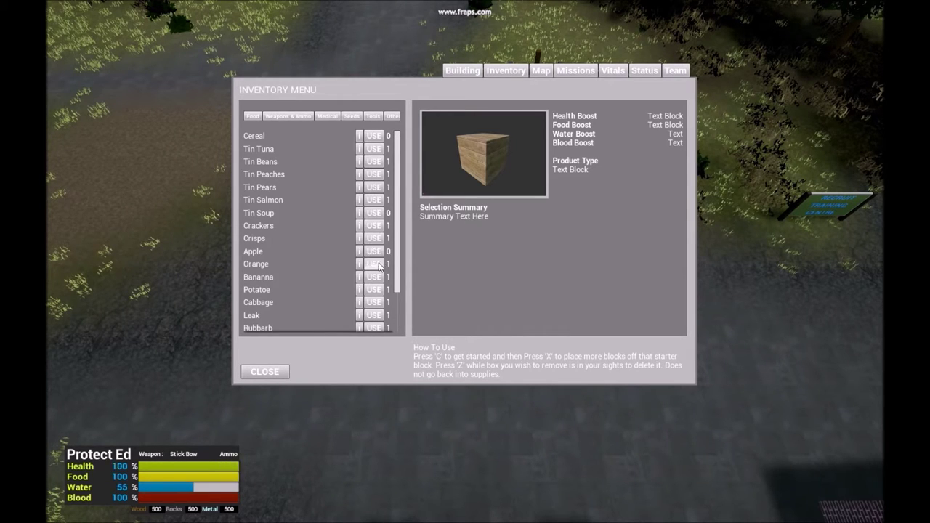
{"action": "left_click", "coordinate": [266, 373]}
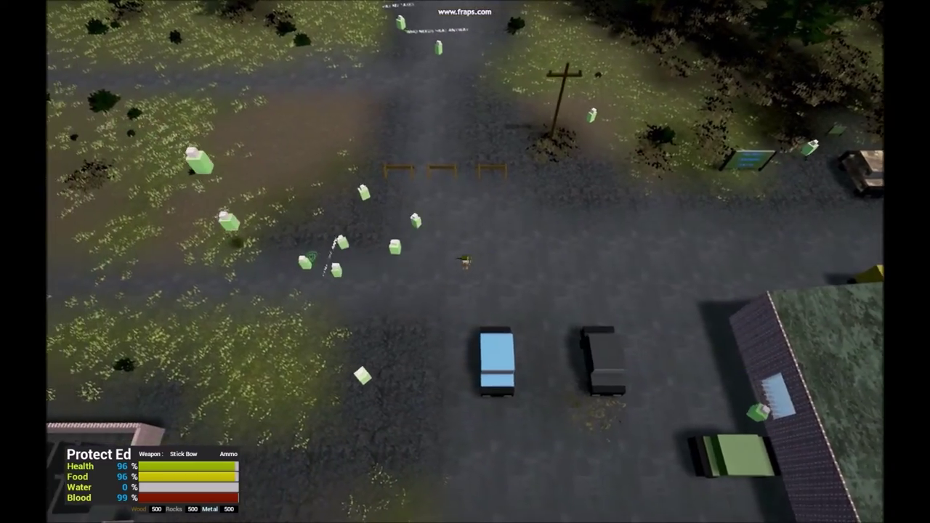
{"action": "scroll", "coordinate": [465, 261], "scroll_direction": "up", "scroll_amount": 5}
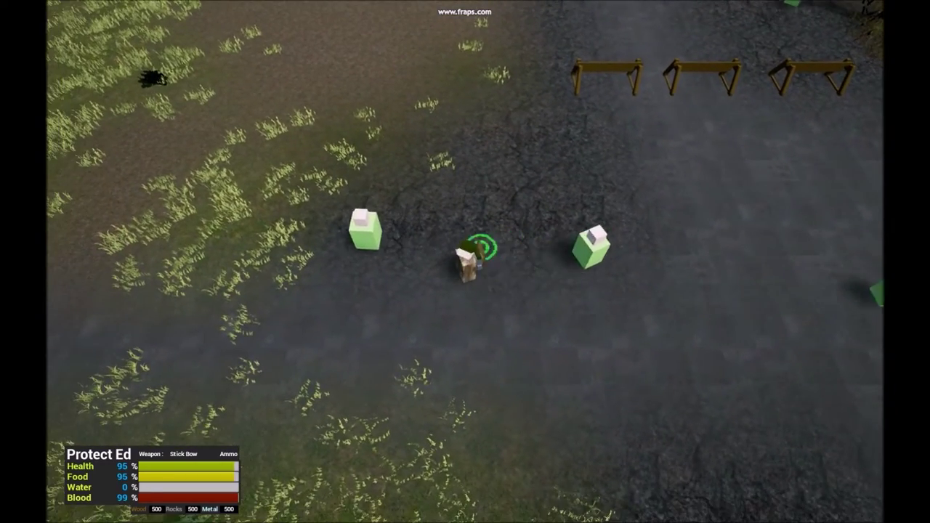
{"action": "scroll", "coordinate": [465, 262], "scroll_direction": "down", "scroll_amount": 5}
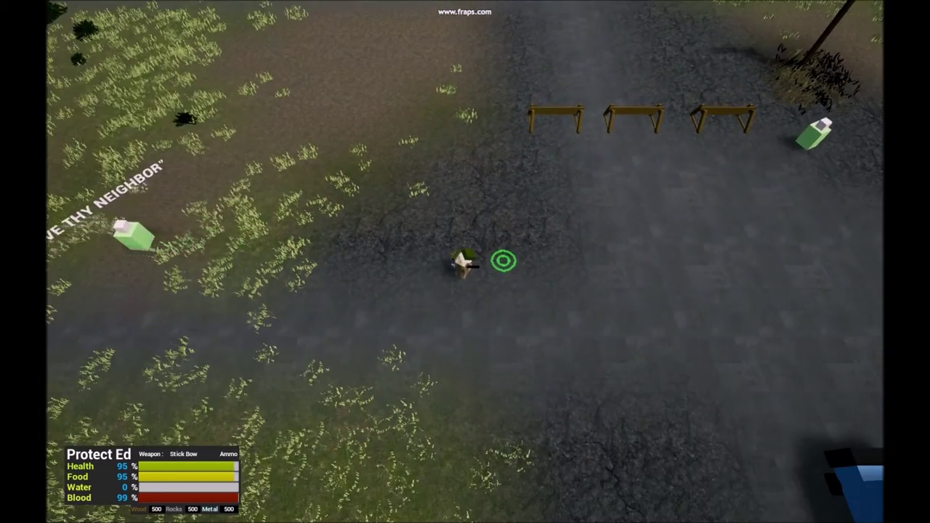
{"action": "scroll", "coordinate": [503, 261], "scroll_direction": "down", "scroll_amount": 5}
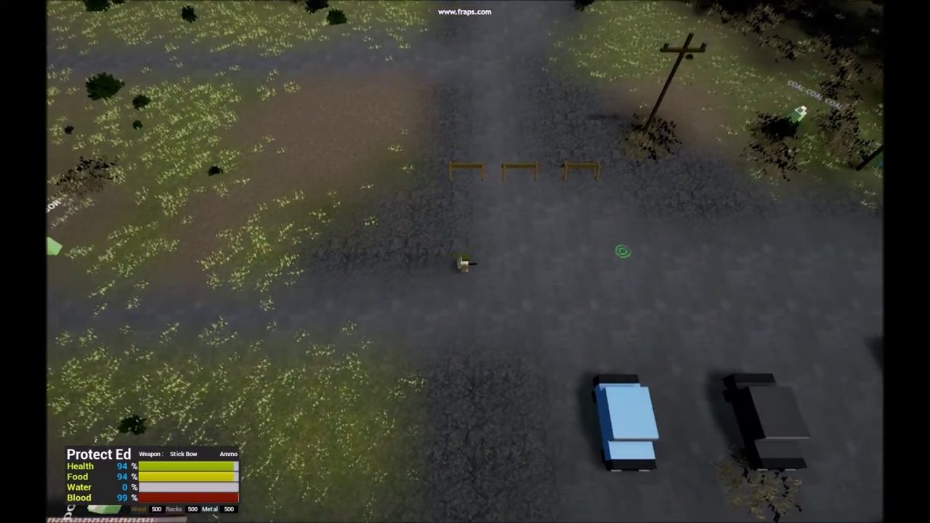
- Walk toward the brick training centre and back among the protesters at the barricades
{"action": "key", "text": "d"}
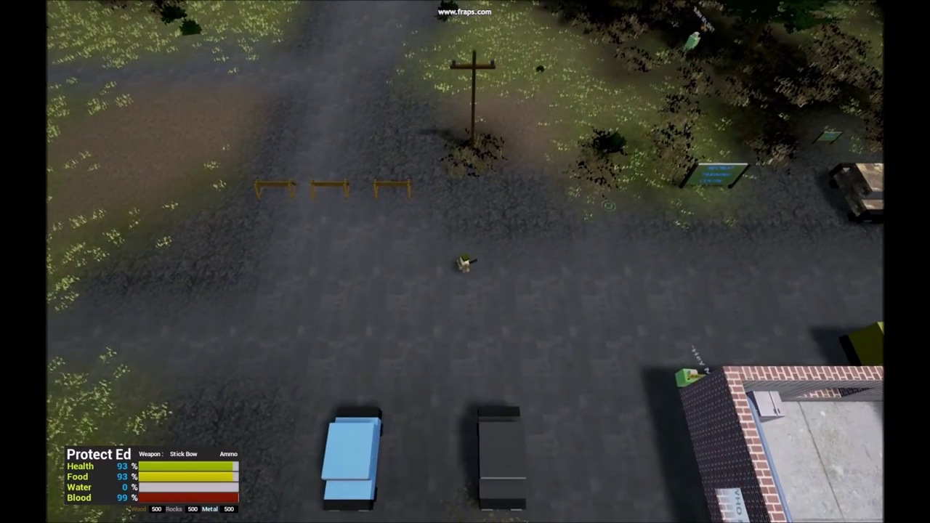
{"action": "scroll", "coordinate": [512, 236], "scroll_direction": "up", "scroll_amount": 4}
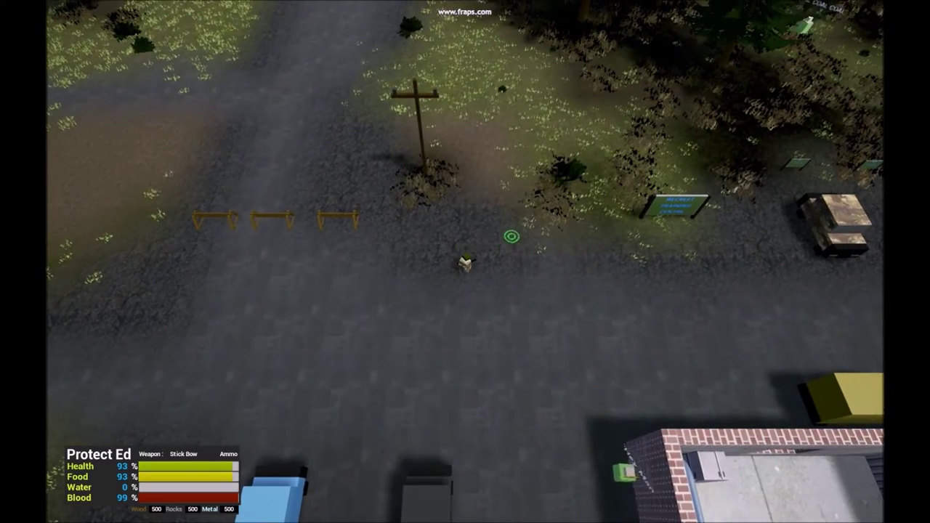
{"action": "scroll", "coordinate": [511, 236], "scroll_direction": "down", "scroll_amount": 4}
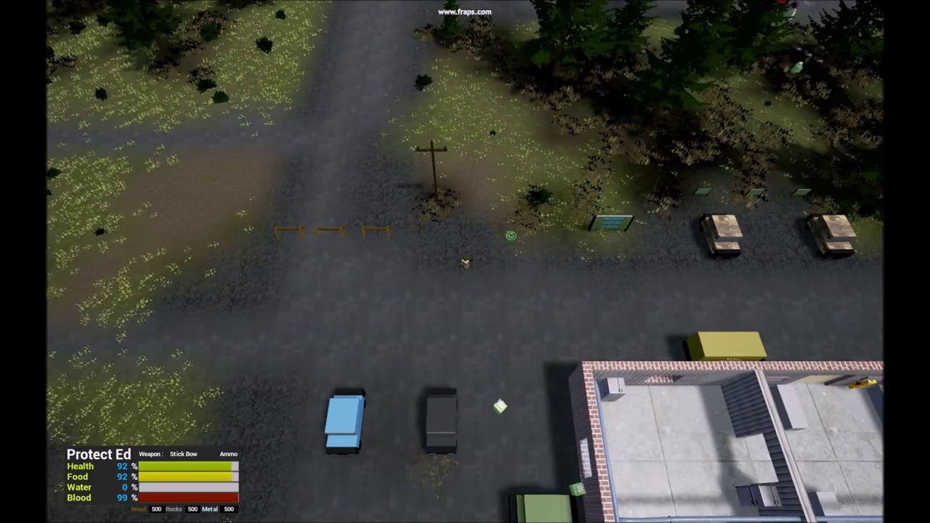
{"action": "scroll", "coordinate": [511, 236], "scroll_direction": "up", "scroll_amount": 4}
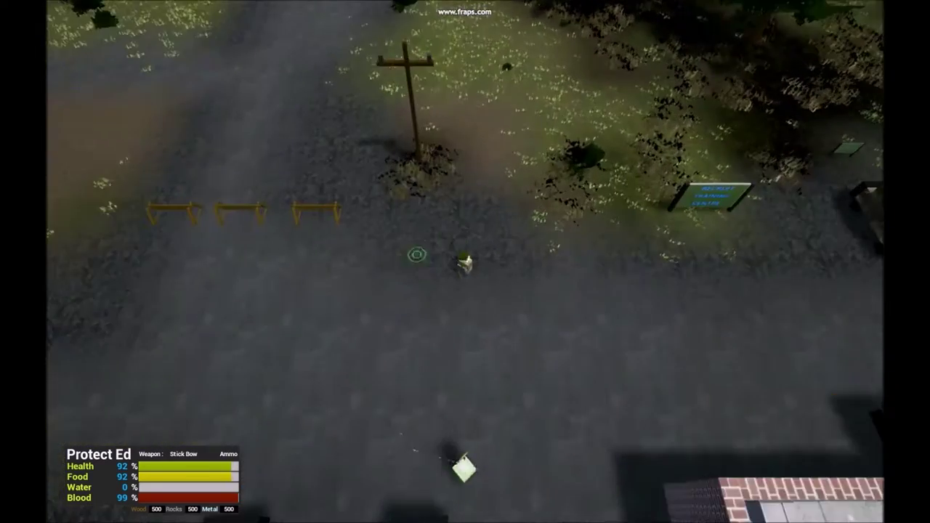
{"action": "scroll", "coordinate": [378, 284], "scroll_direction": "up", "scroll_amount": 4}
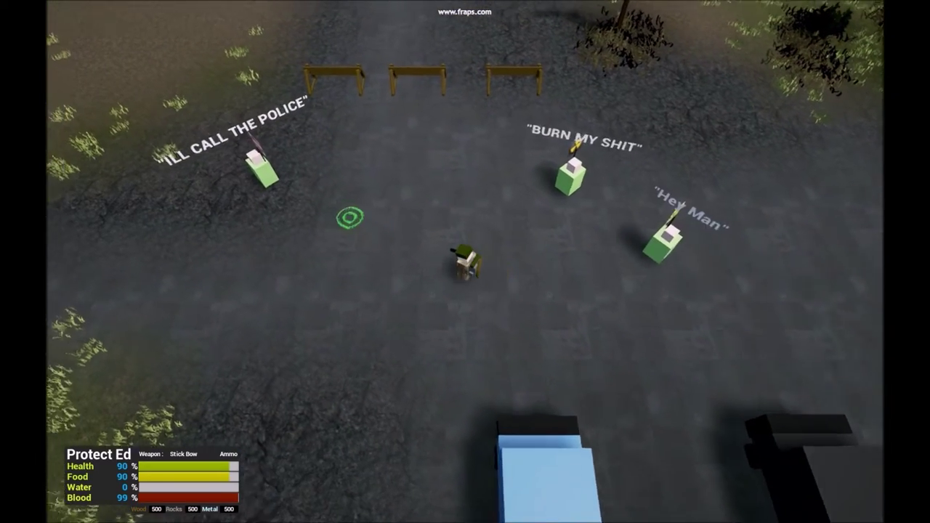
{"action": "key", "text": "w"}
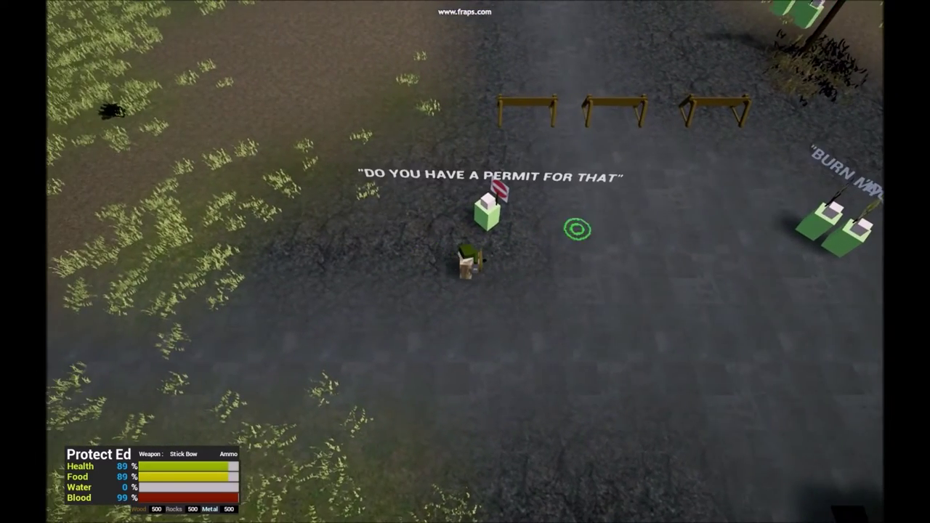
- Weave through the protesters by the power pole and barriers, then reach the blue car
{"action": "key", "text": "w"}
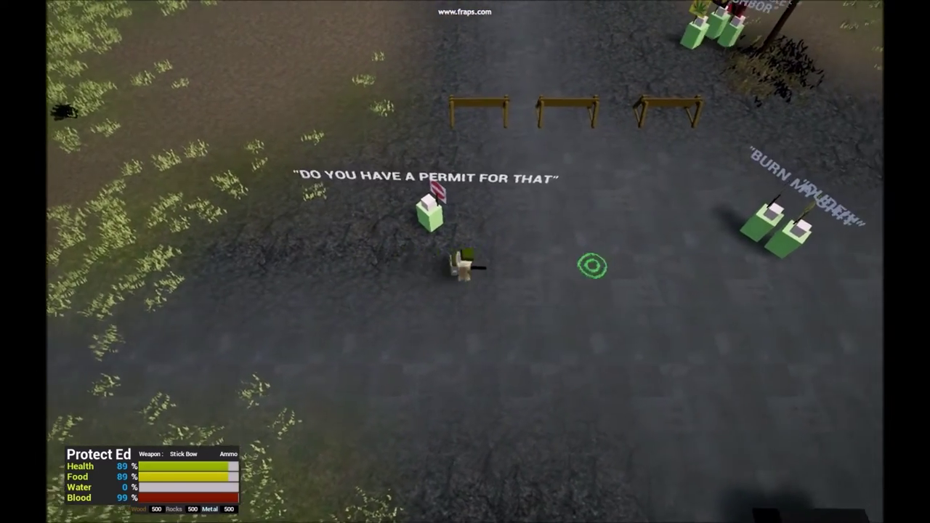
{"action": "key", "text": "w"}
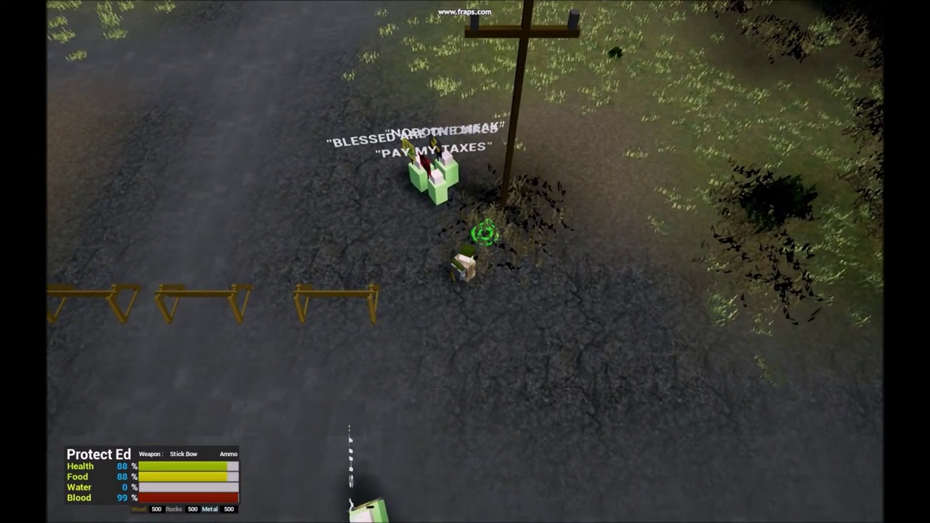
{"action": "key", "text": "s"}
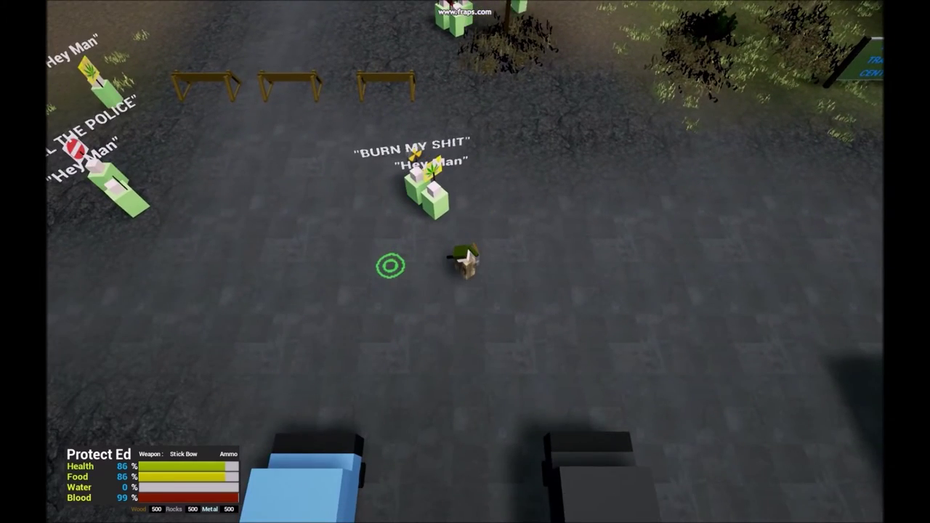
{"action": "key", "text": "s"}
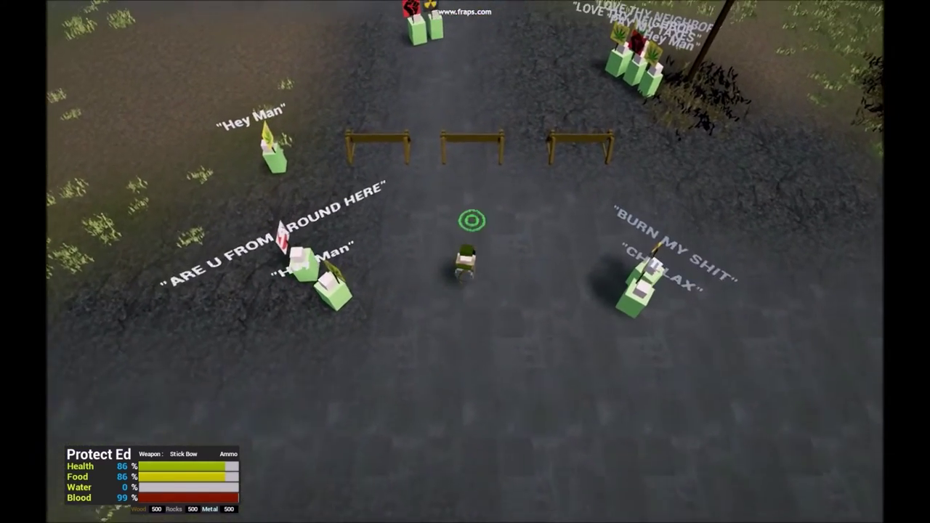
{"action": "key", "text": "s"}
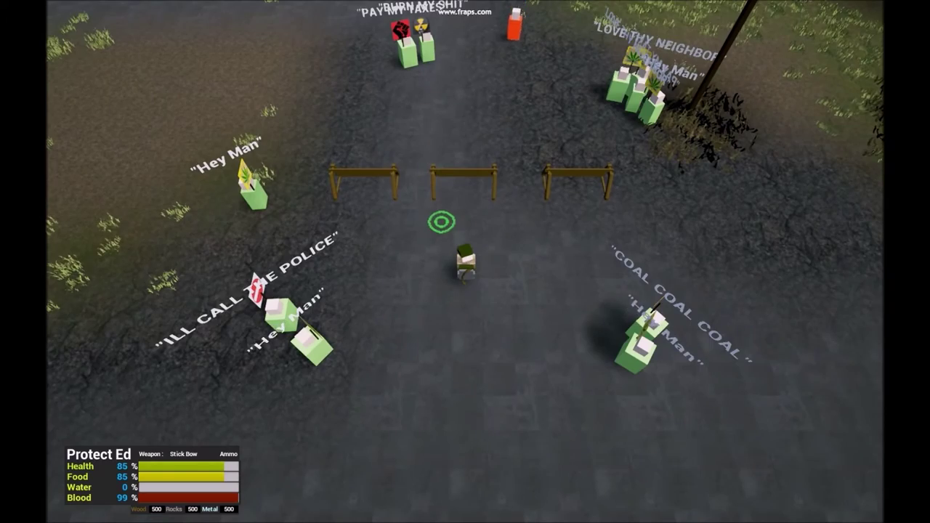
{"action": "scroll", "coordinate": [465, 262], "scroll_direction": "down", "scroll_amount": 2}
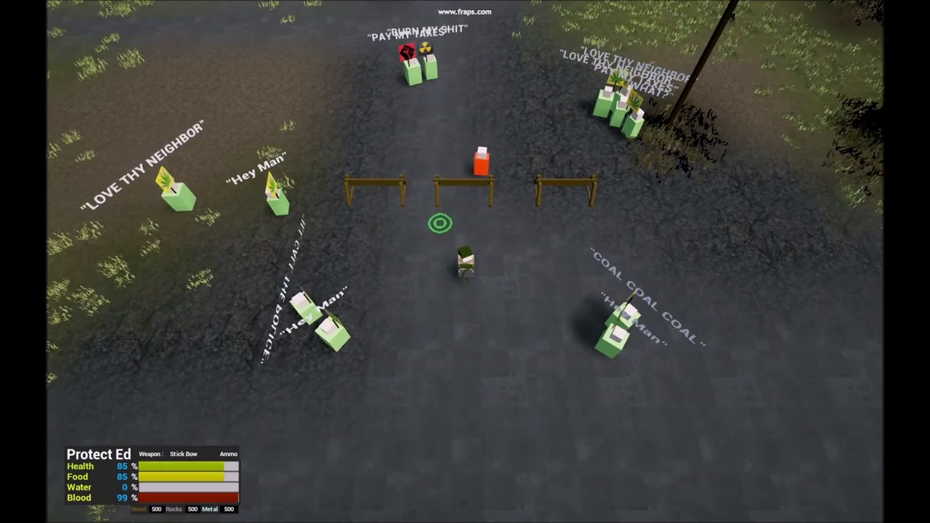
{"action": "key", "text": "s"}
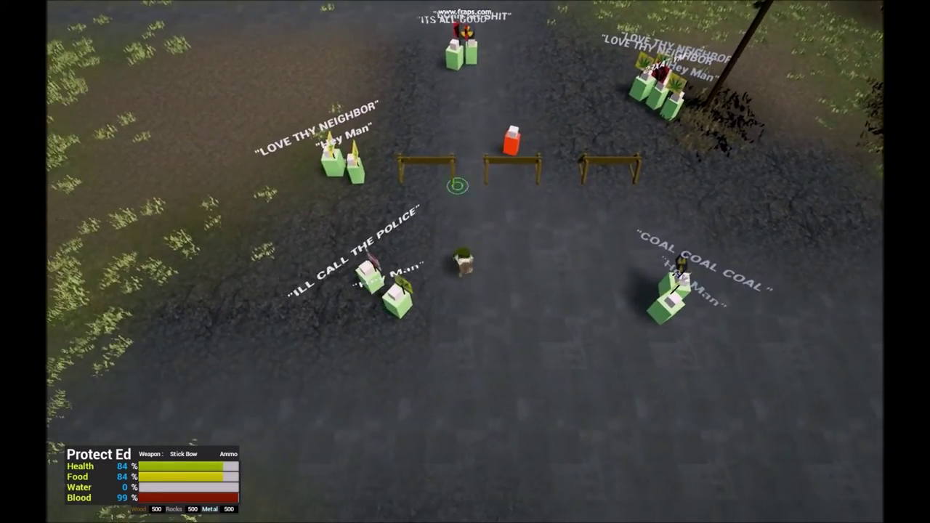
{"action": "scroll", "coordinate": [457, 186], "scroll_direction": "down", "scroll_amount": 3}
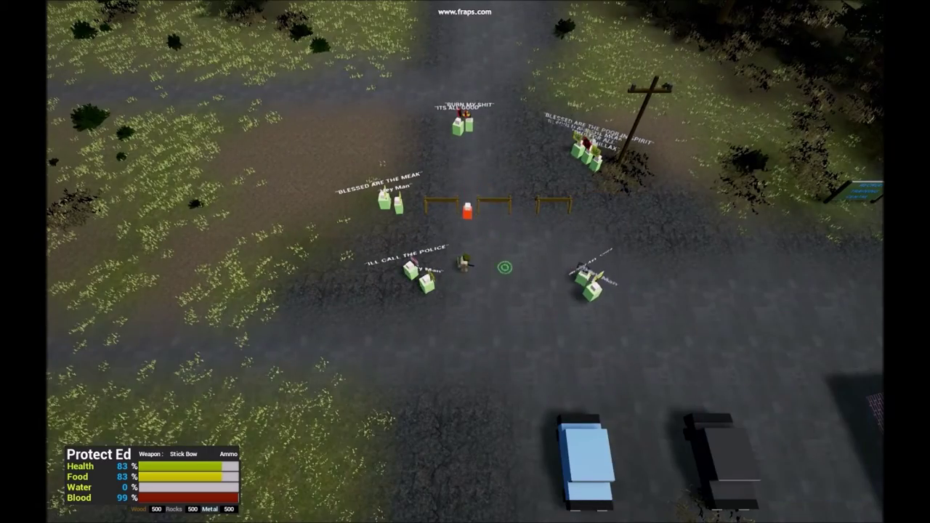
{"action": "key", "text": "s"}
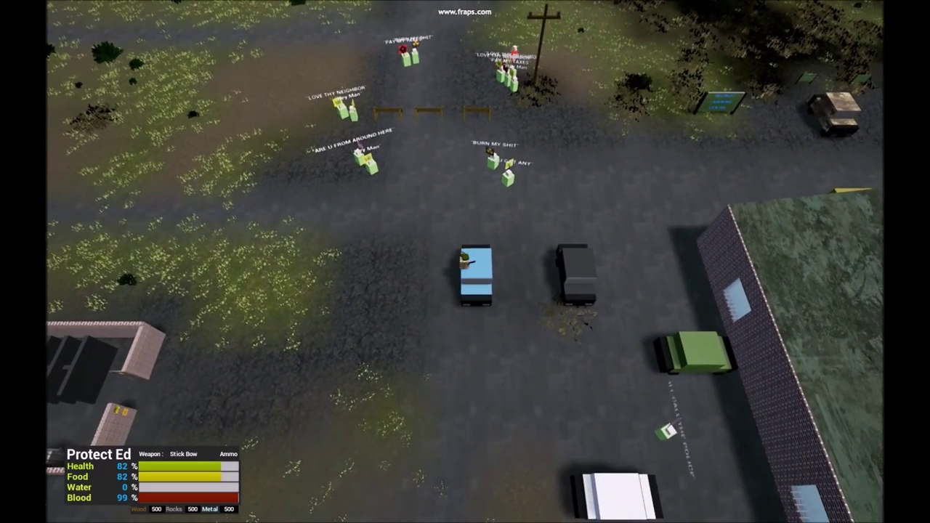
{"action": "key", "text": "d"}
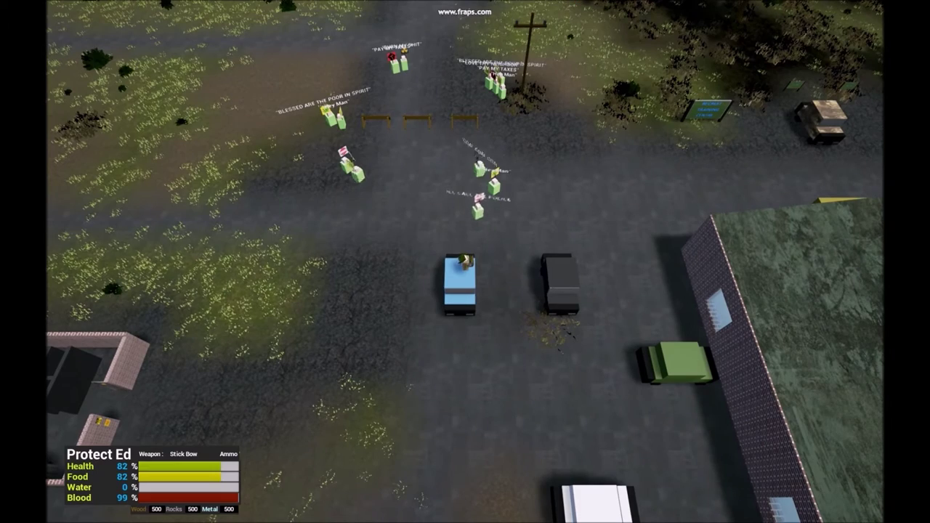
{"action": "scroll", "coordinate": [465, 261], "scroll_direction": "up", "scroll_amount": 2}
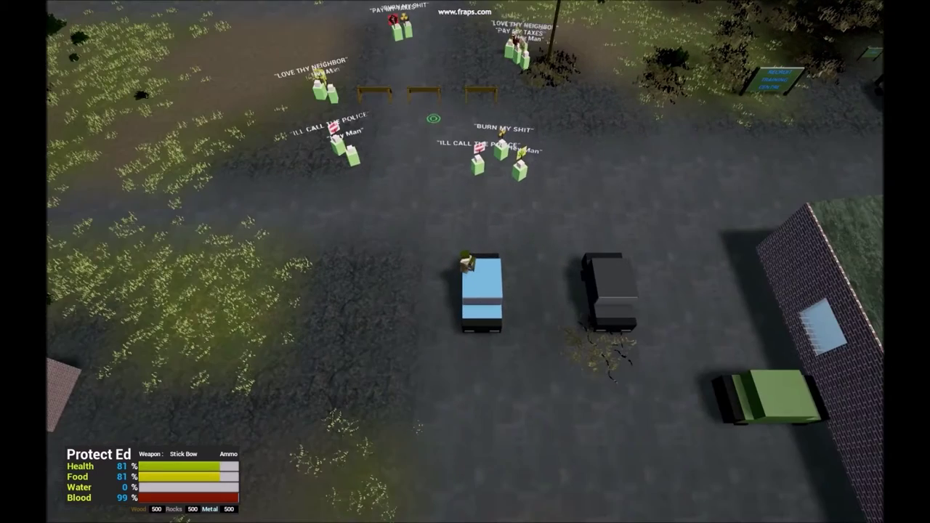
{"action": "scroll", "coordinate": [465, 261], "scroll_direction": "down", "scroll_amount": 3}
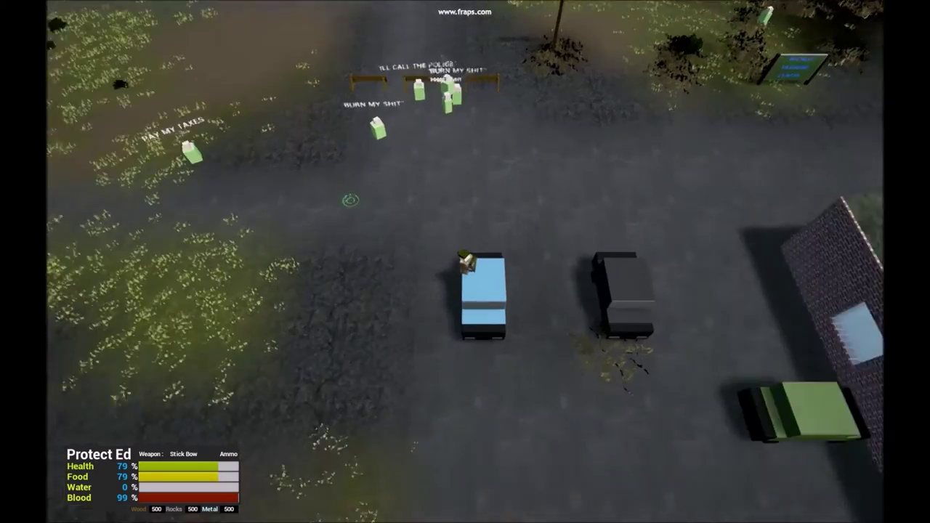
{"action": "scroll", "coordinate": [465, 261], "scroll_direction": "up", "scroll_amount": 4}
- Walk left from the blue car across the grass past the brick building
{"action": "key", "text": "a"}
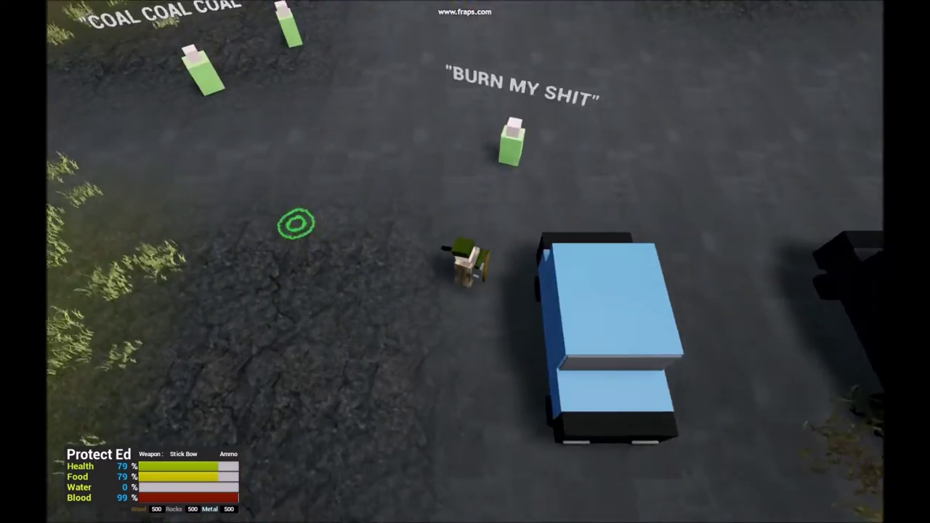
{"action": "key", "text": "a"}
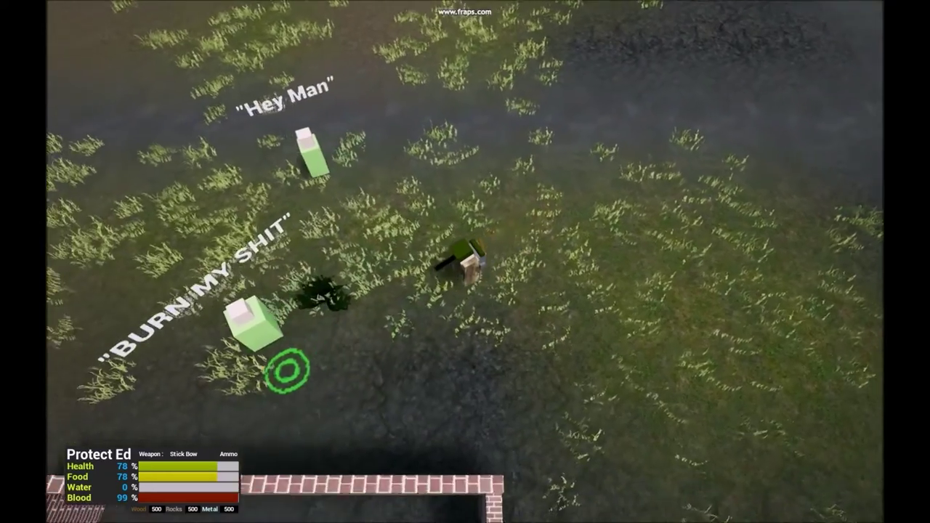
{"action": "left_click_drag", "start_coordinate": [465, 291], "coordinate": [654, 290]}
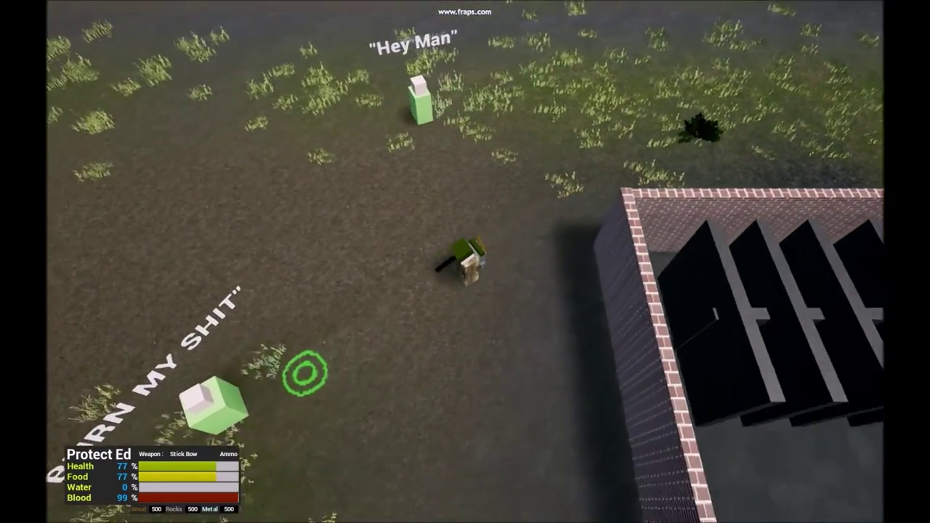
{"action": "scroll", "coordinate": [465, 262], "scroll_direction": "down", "scroll_amount": 5}
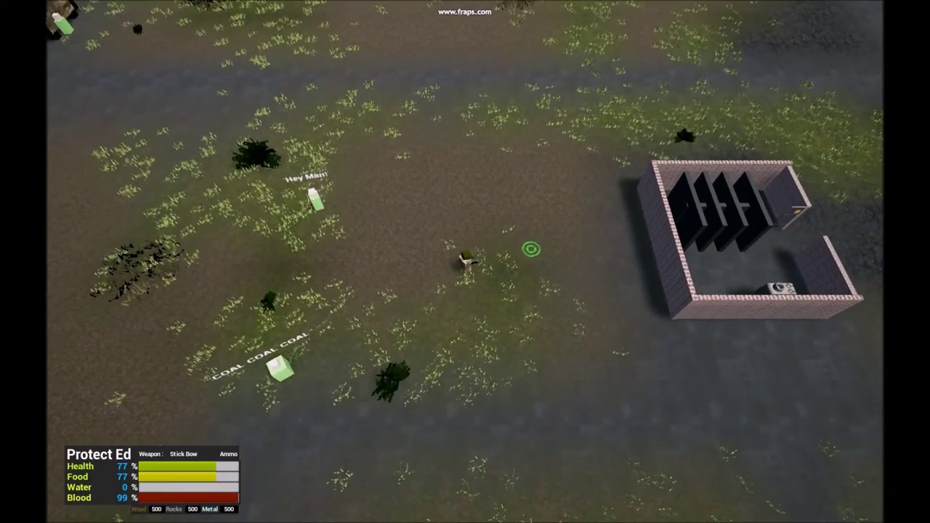
{"action": "key", "text": "w"}
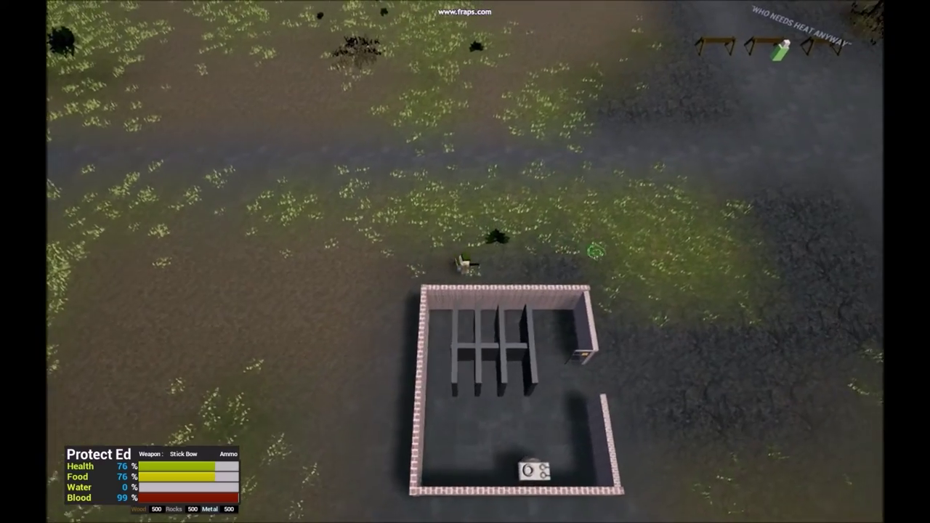
{"action": "key", "text": "w"}
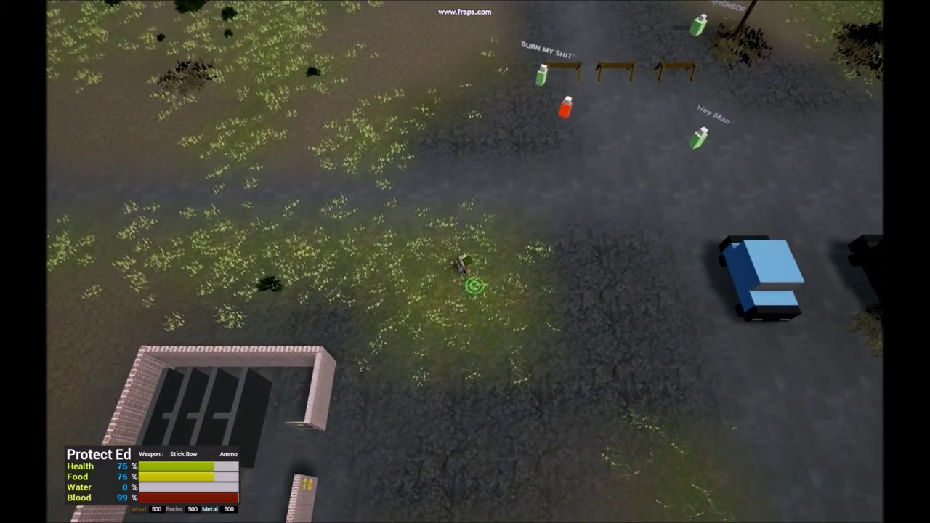
{"action": "key", "text": "d"}
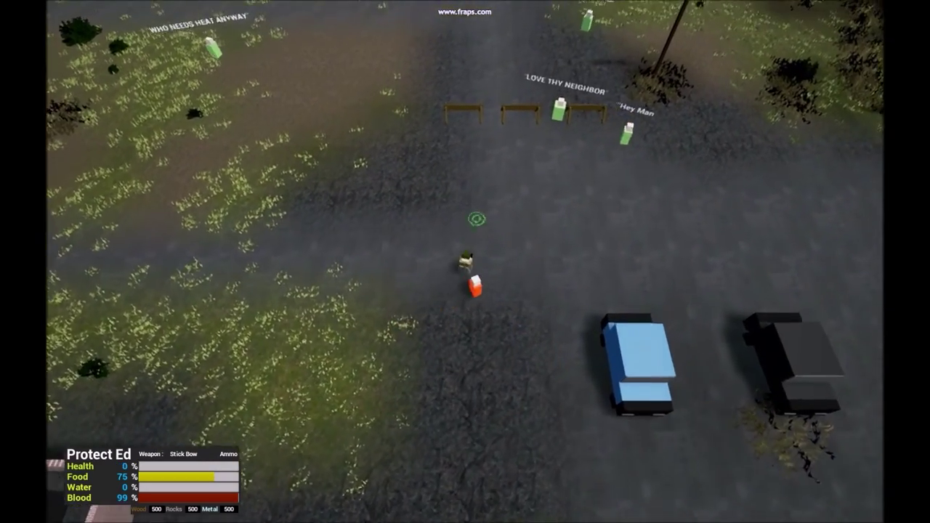
- Walk up the road past the fences to white house number 12
{"action": "key", "text": "w"}
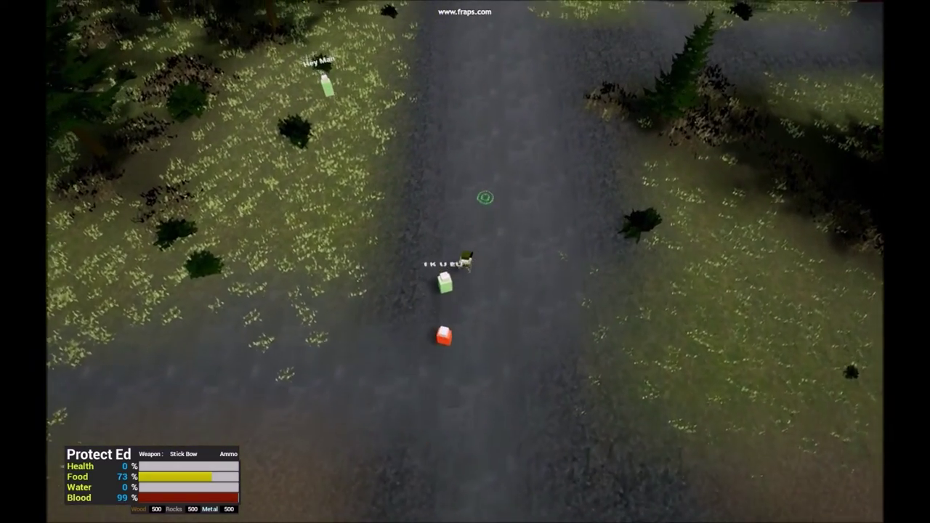
{"action": "key", "text": "w"}
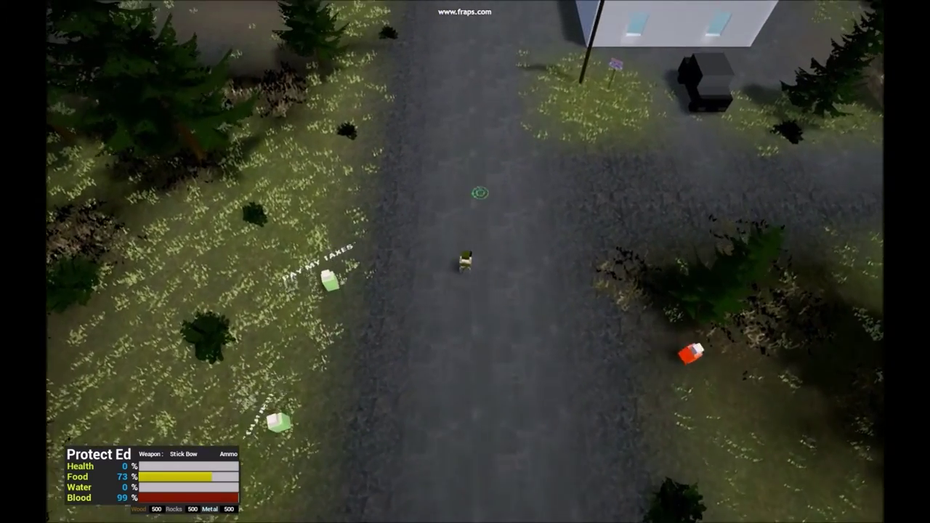
{"action": "key", "text": "w"}
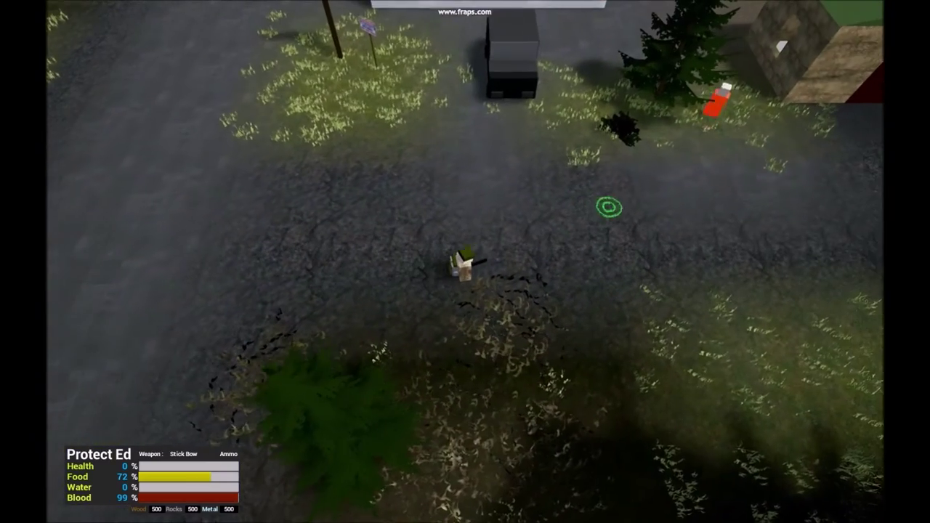
{"action": "key", "text": "w"}
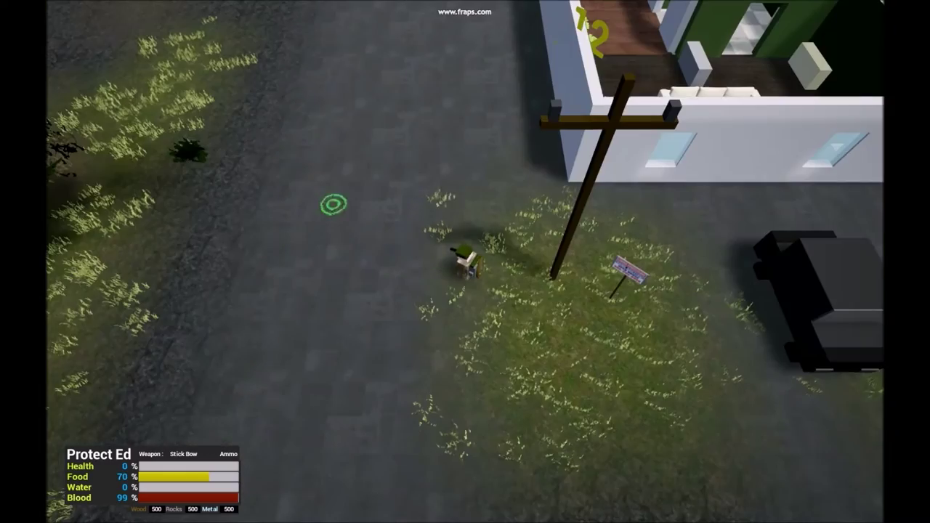
{"action": "key", "text": "w"}
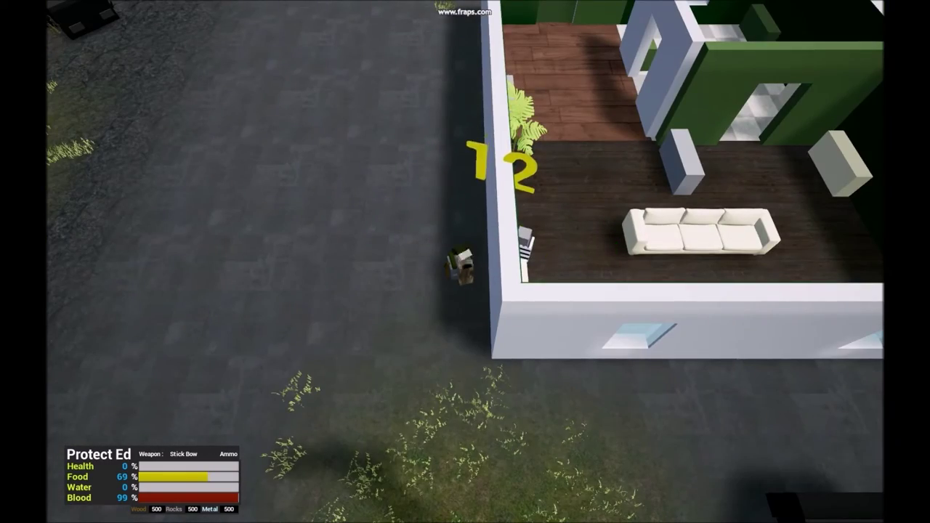
- Go around the house wall inside, and check and close the Fuse Box panel
{"action": "key", "text": "w"}
{"action": "key", "text": "w"}
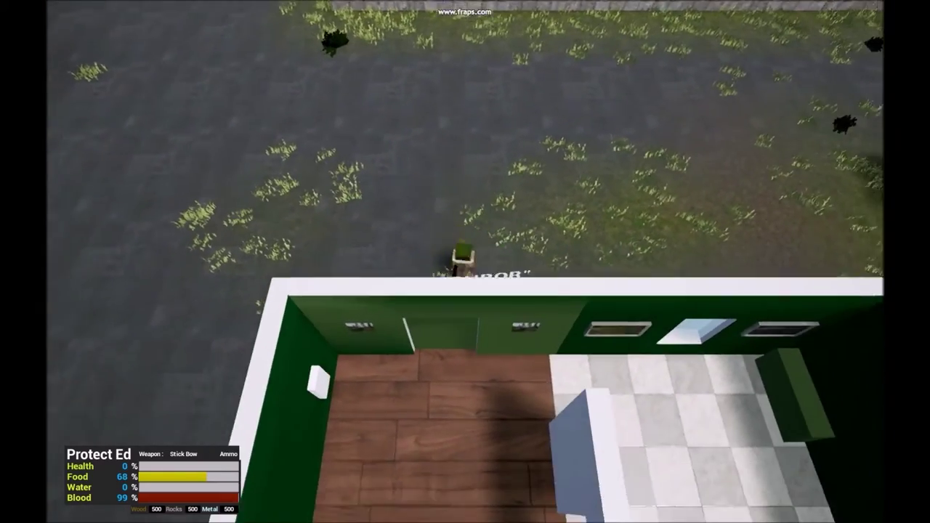
{"action": "key", "text": "w"}
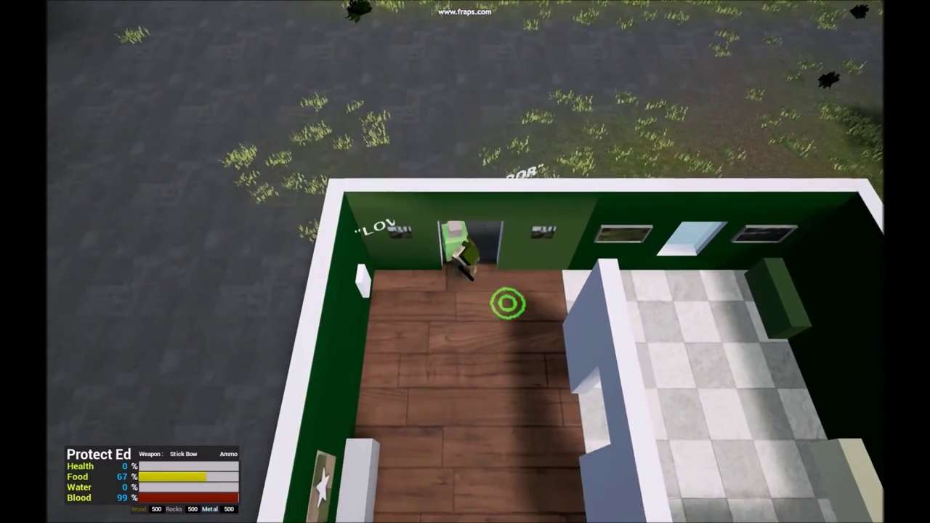
{"action": "key", "text": "s"}
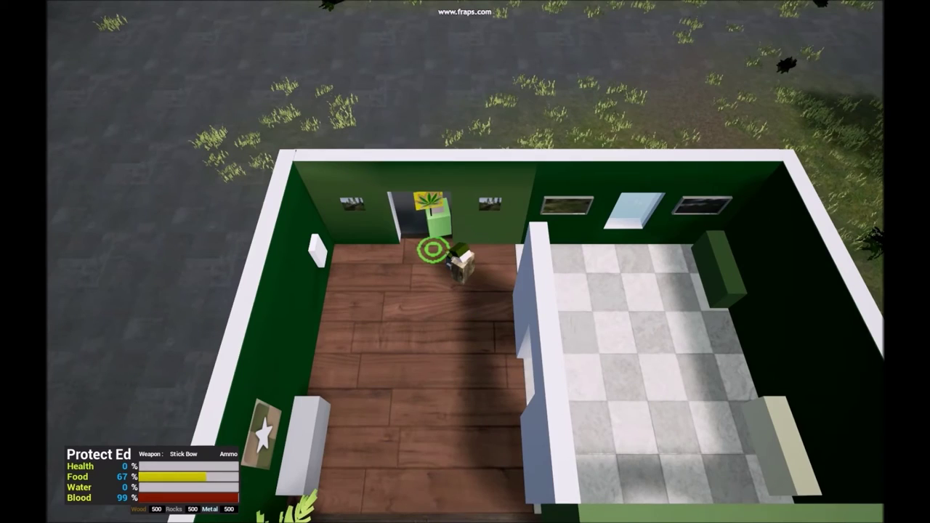
{"action": "key", "text": "e"}
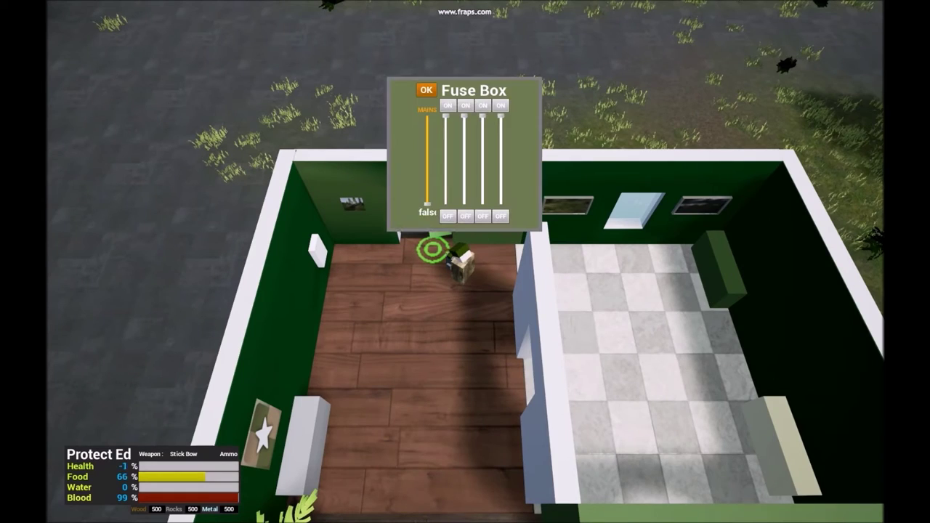
{"action": "left_click", "coordinate": [427, 91]}
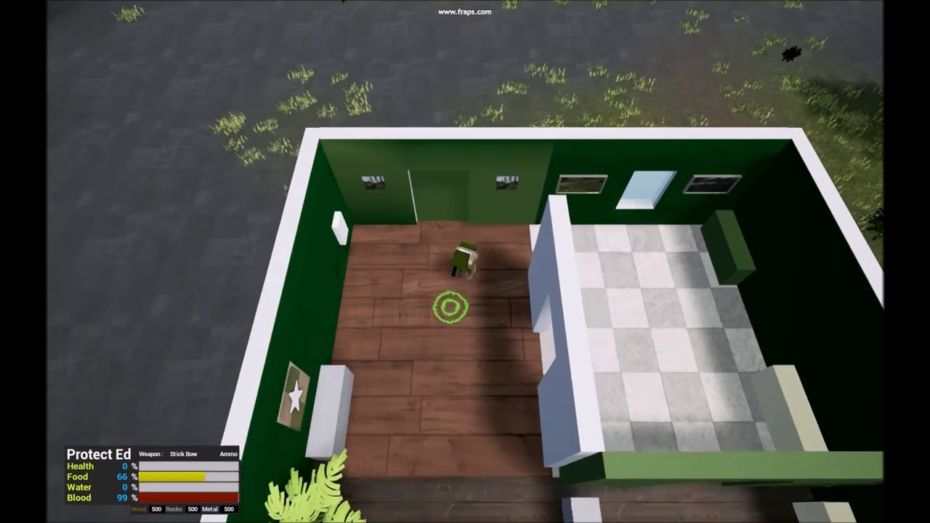
- Cross the living room past the sofa and bookshelf into the fugitive's room and out
{"action": "key", "text": "s"}
{"action": "key", "text": "s"}
{"action": "scroll", "coordinate": [457, 303], "scroll_direction": "up", "scroll_amount": 3}
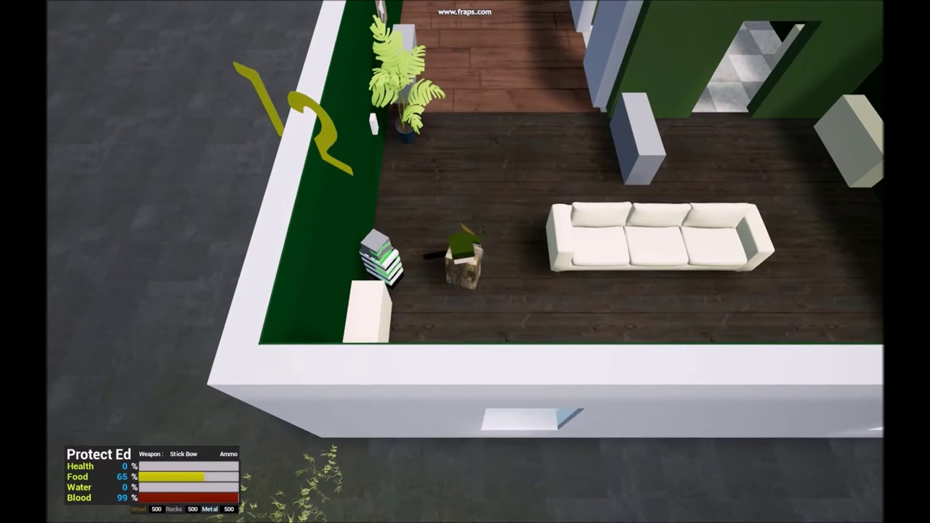
{"action": "scroll", "coordinate": [465, 261], "scroll_direction": "up", "scroll_amount": 2}
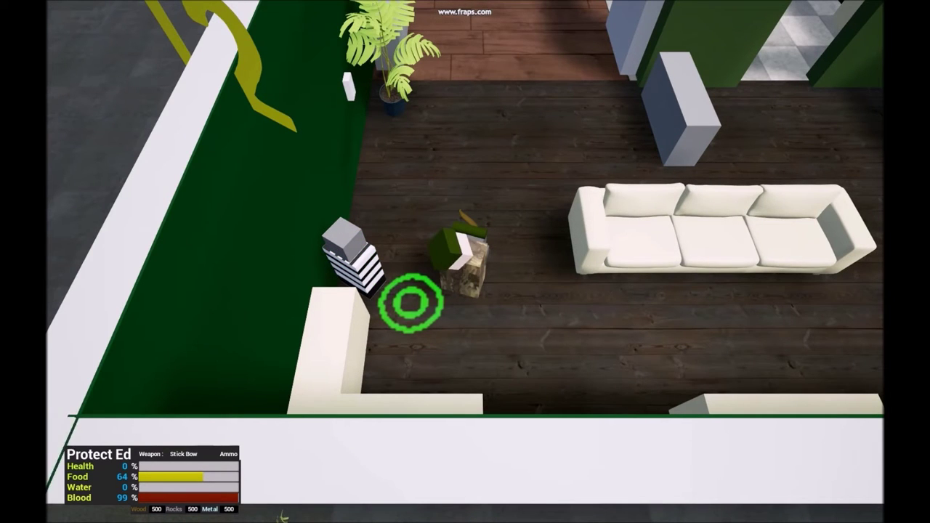
{"action": "key", "text": "s"}
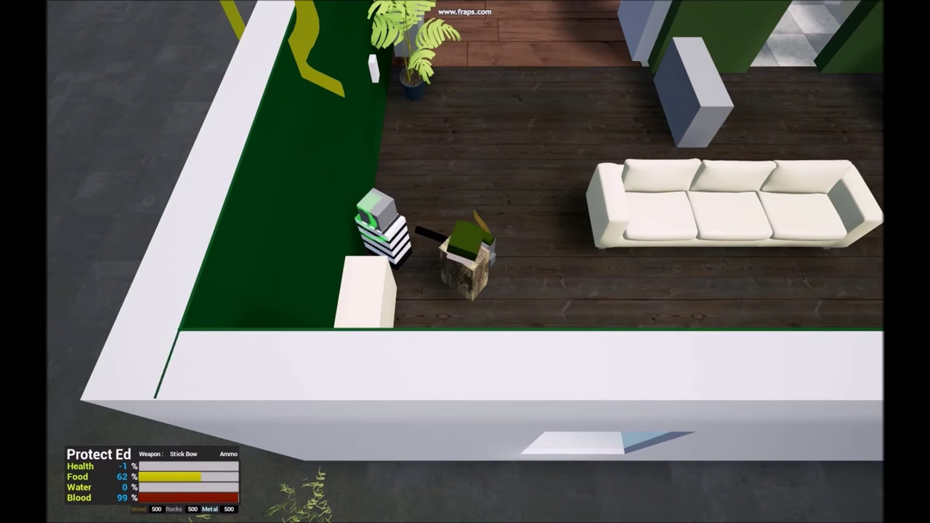
{"action": "key", "text": "w"}
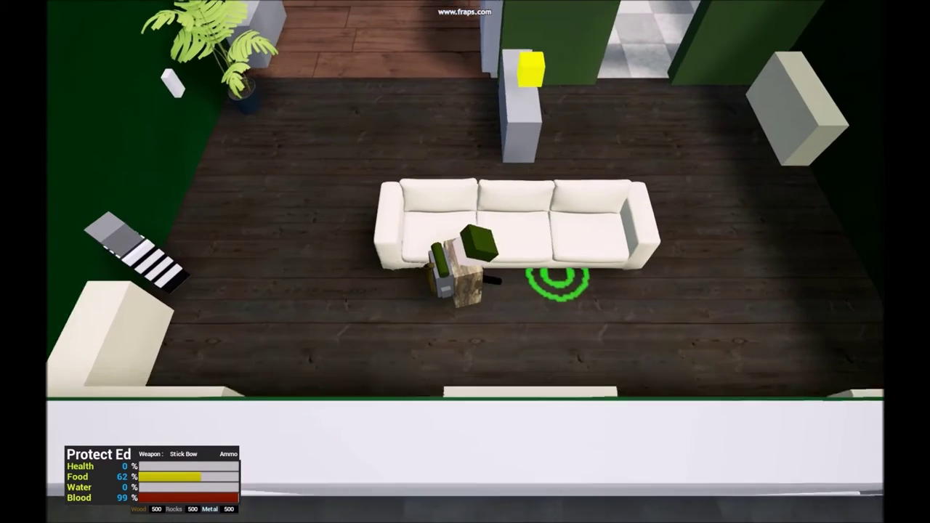
{"action": "scroll", "coordinate": [337, 297], "scroll_direction": "down", "scroll_amount": 3}
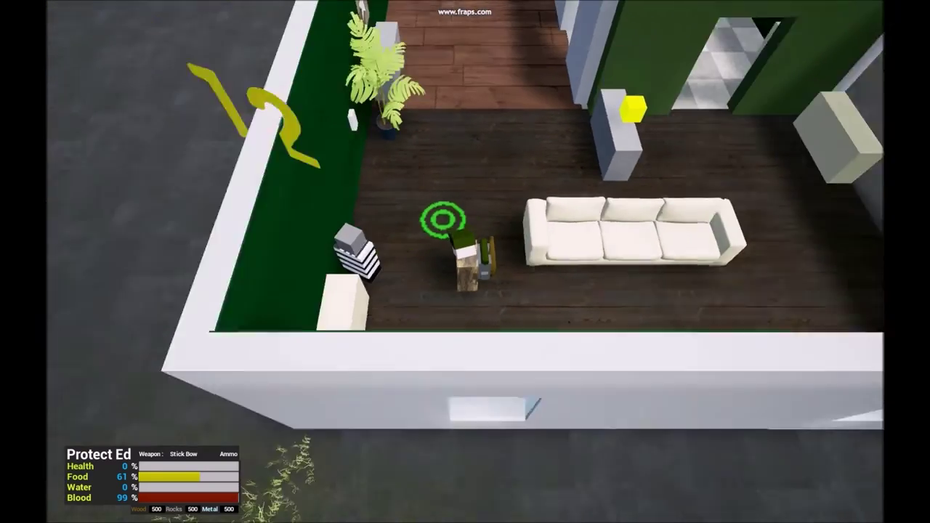
{"action": "scroll", "coordinate": [336, 296], "scroll_direction": "down", "scroll_amount": 3}
{"action": "scroll", "coordinate": [465, 262], "scroll_direction": "up", "scroll_amount": 5}
{"action": "scroll", "coordinate": [465, 261], "scroll_direction": "up", "scroll_amount": 3}
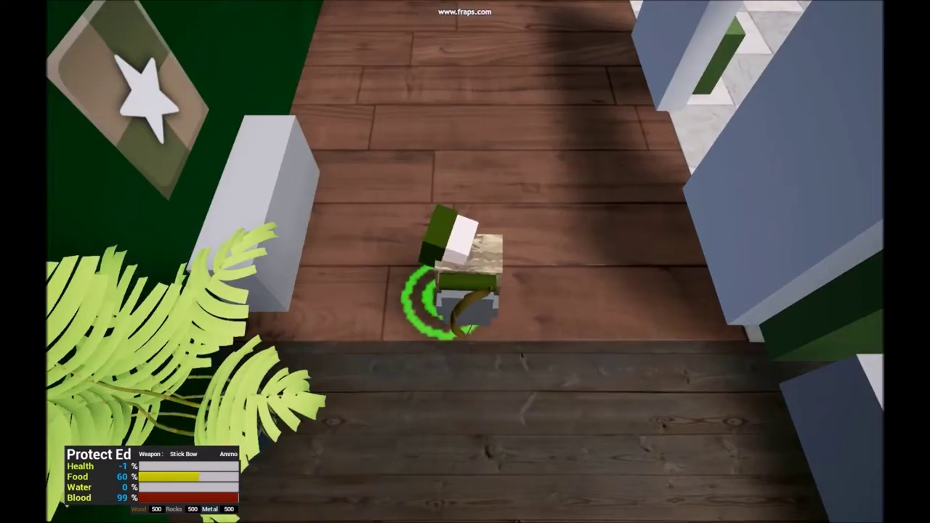
{"action": "scroll", "coordinate": [465, 262], "scroll_direction": "down", "scroll_amount": 3}
{"action": "key", "text": "w"}
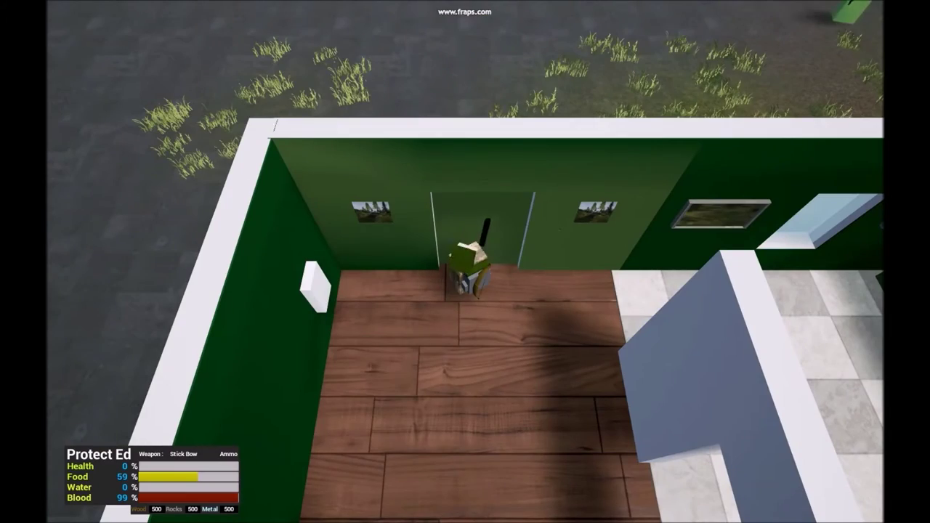
{"action": "key", "text": "s"}
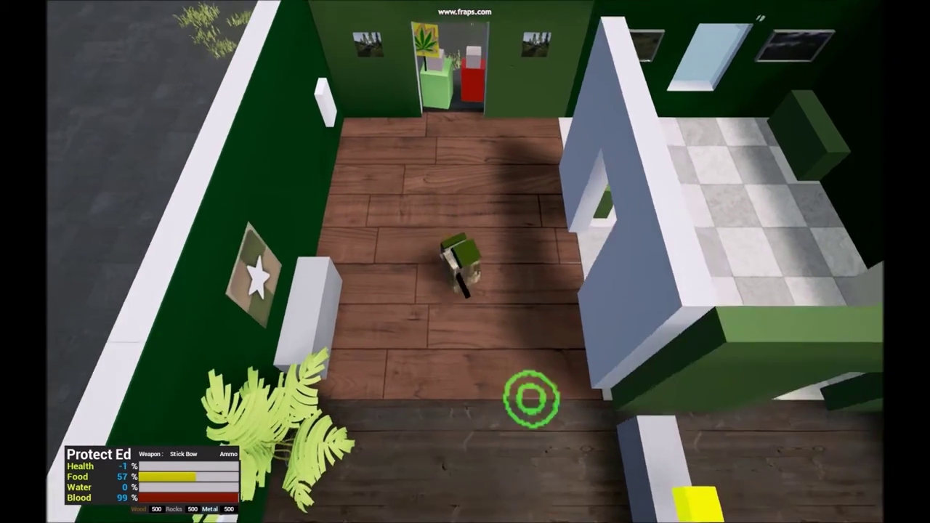
{"action": "scroll", "coordinate": [552, 393], "scroll_direction": "down", "scroll_amount": 5}
{"action": "left_click", "coordinate": [525, 311]}
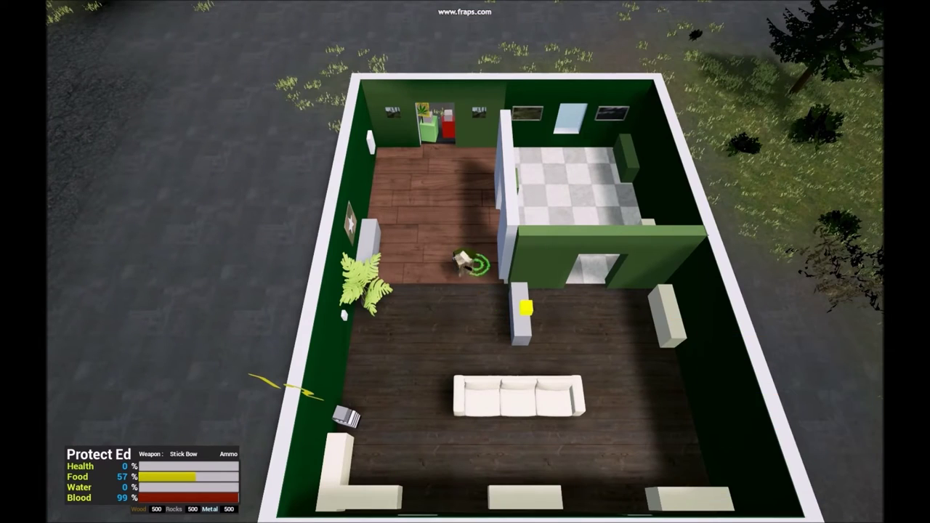
{"action": "scroll", "coordinate": [465, 262], "scroll_direction": "up", "scroll_amount": 2}
{"action": "scroll", "coordinate": [465, 262], "scroll_direction": "up", "scroll_amount": 2}
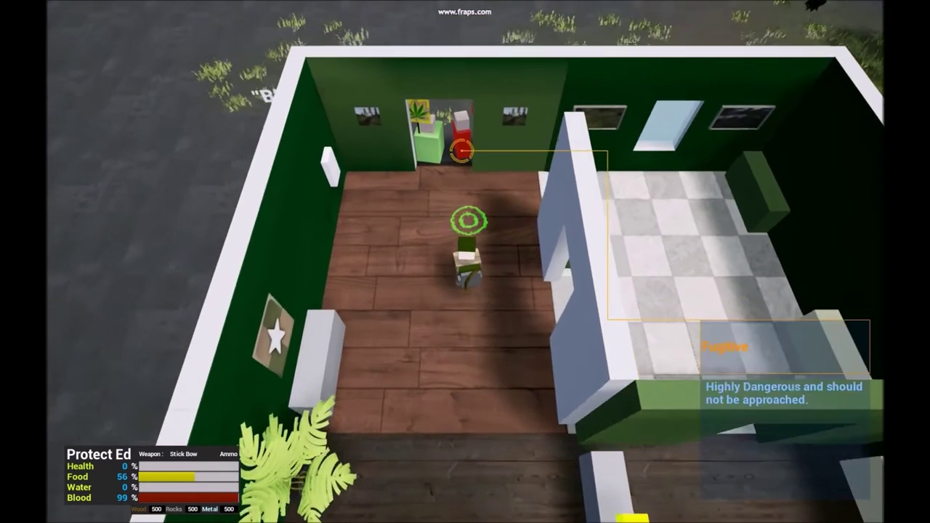
{"action": "scroll", "coordinate": [465, 261], "scroll_direction": "up", "scroll_amount": 2}
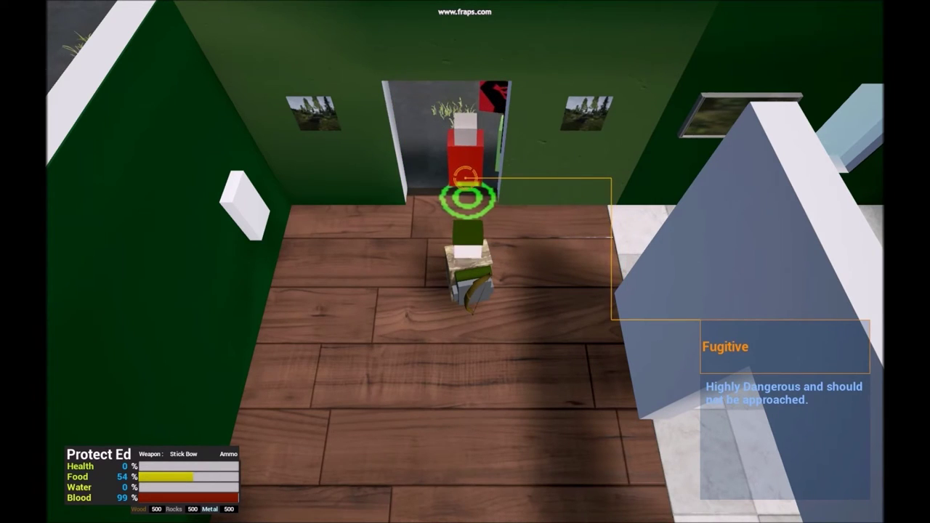
{"action": "left_click", "coordinate": [468, 320]}
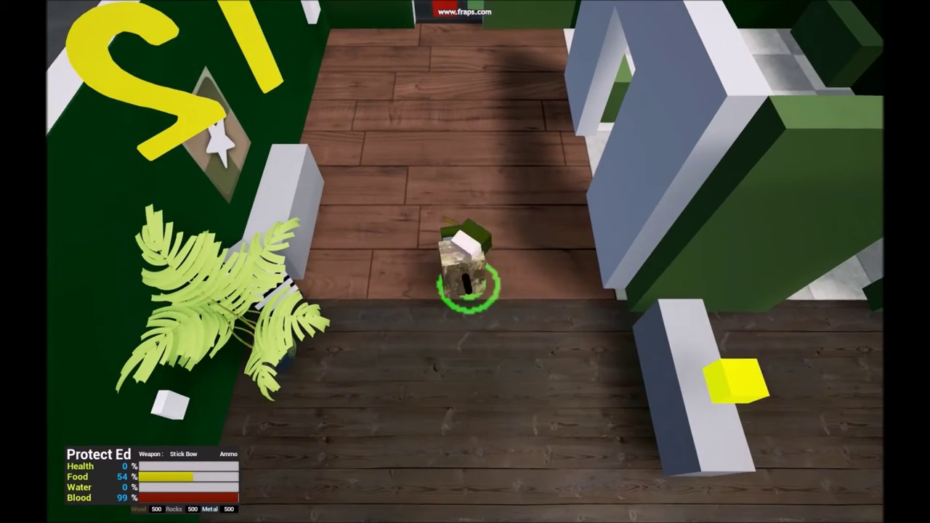
{"action": "scroll", "coordinate": [465, 261], "scroll_direction": "down", "scroll_amount": 3}
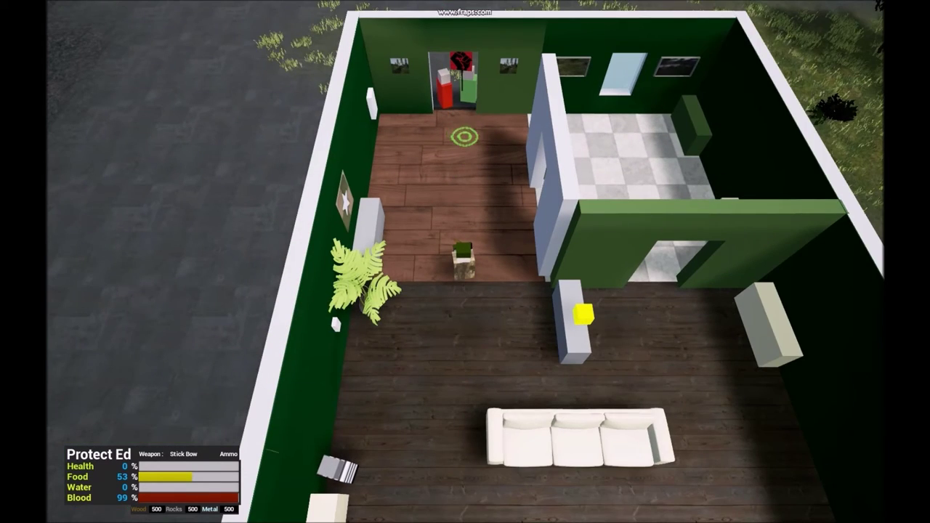
{"action": "scroll", "coordinate": [465, 136], "scroll_direction": "up", "scroll_amount": 2}
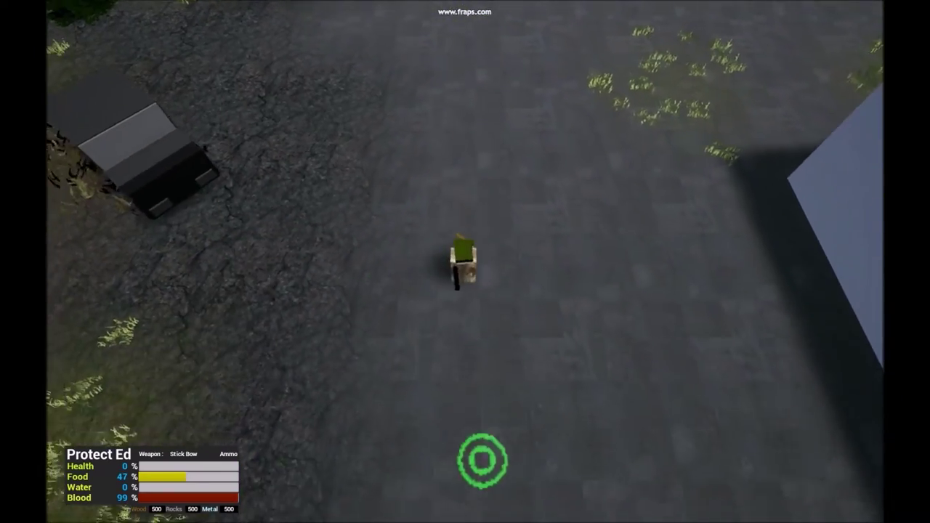
{"action": "scroll", "coordinate": [244, 340], "scroll_direction": "down", "scroll_amount": 5}
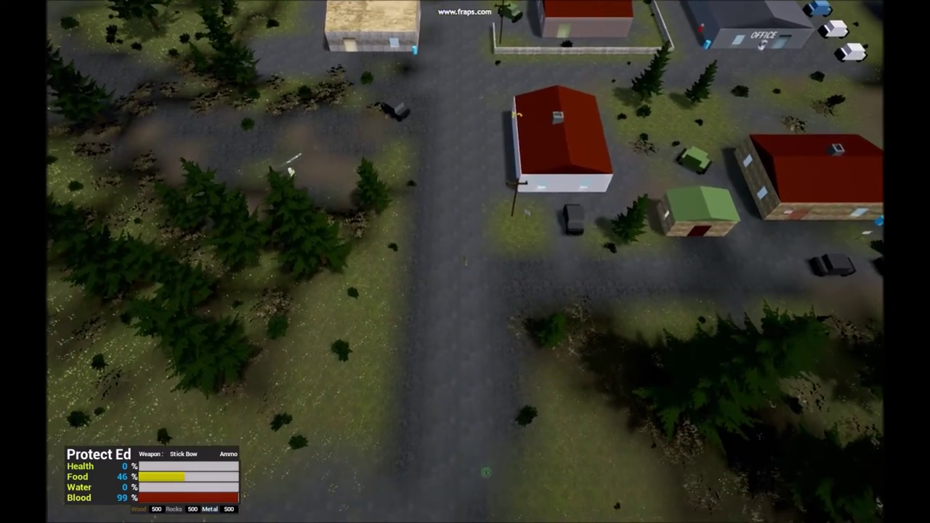
{"action": "scroll", "coordinate": [481, 470], "scroll_direction": "up", "scroll_amount": 5}
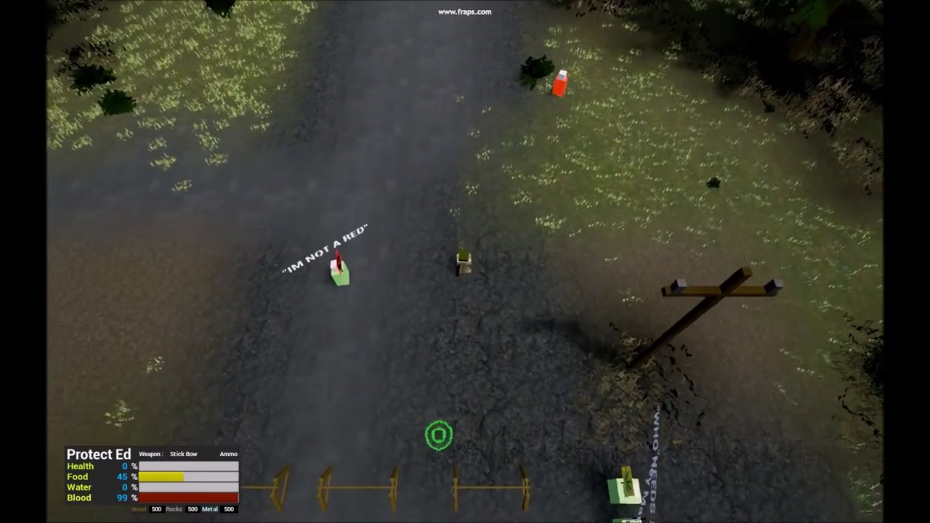
{"action": "scroll", "coordinate": [460, 350], "scroll_direction": "up", "scroll_amount": 5}
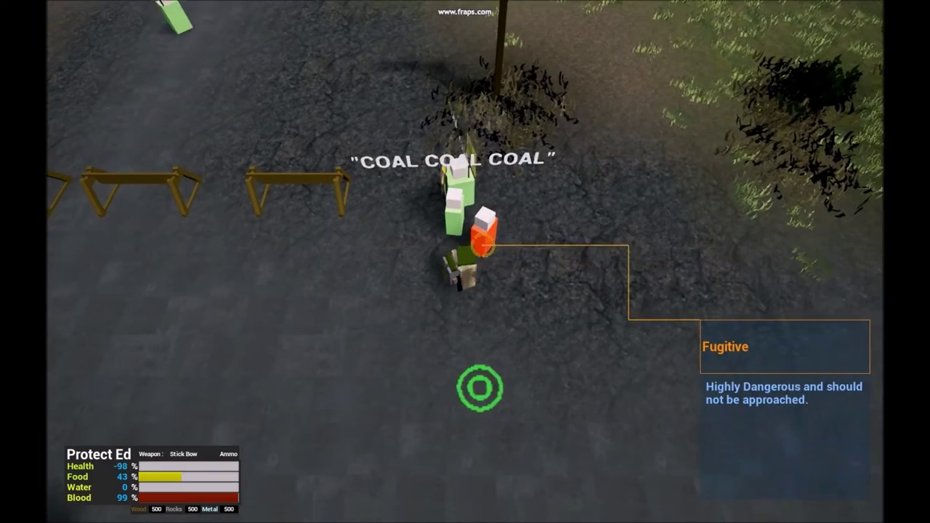
{"action": "scroll", "coordinate": [447, 351], "scroll_direction": "down", "scroll_amount": 5}
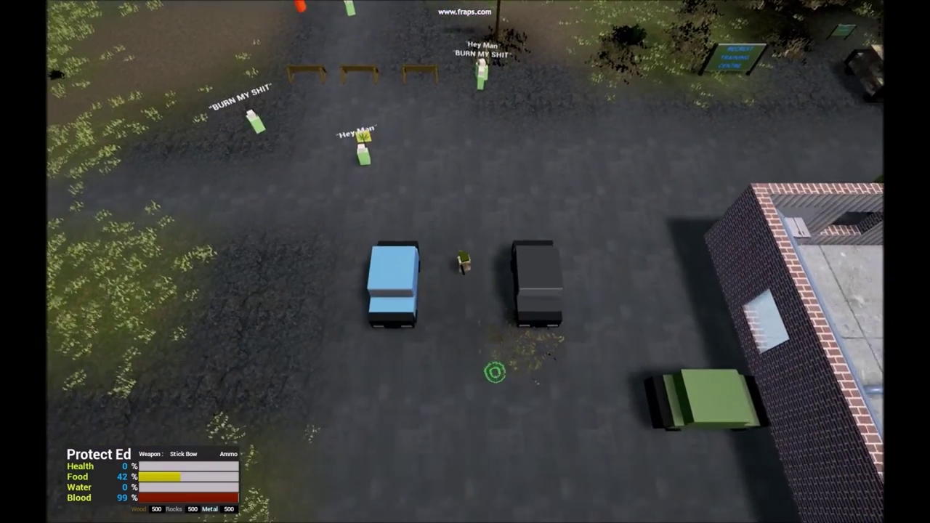
- Walk south past the parked cars to the grass behind the fire brigade building
{"action": "key", "text": "s"}
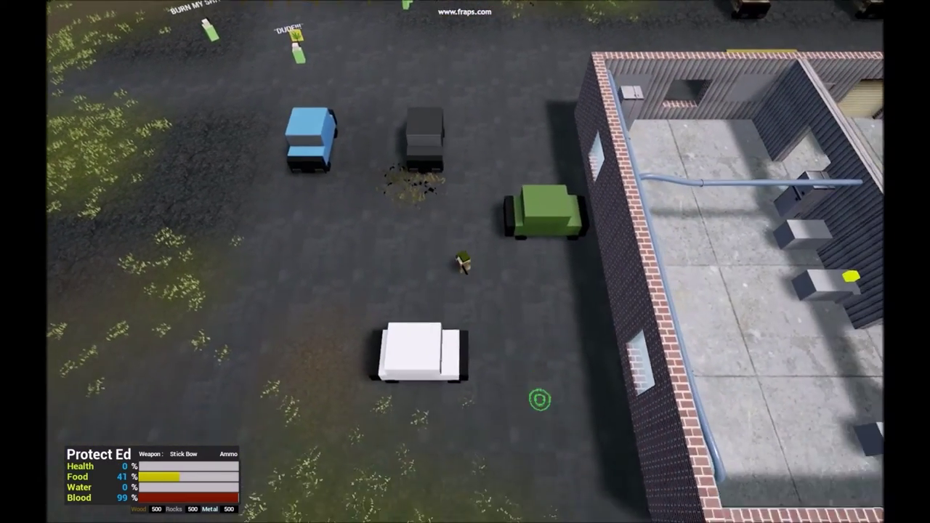
{"action": "key", "text": "s"}
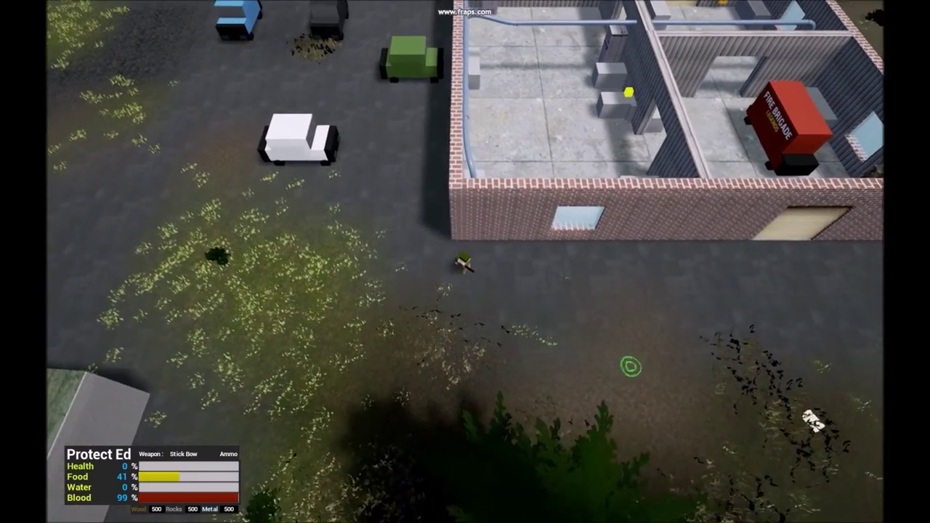
{"action": "scroll", "coordinate": [718, 376], "scroll_direction": "up", "scroll_amount": 5}
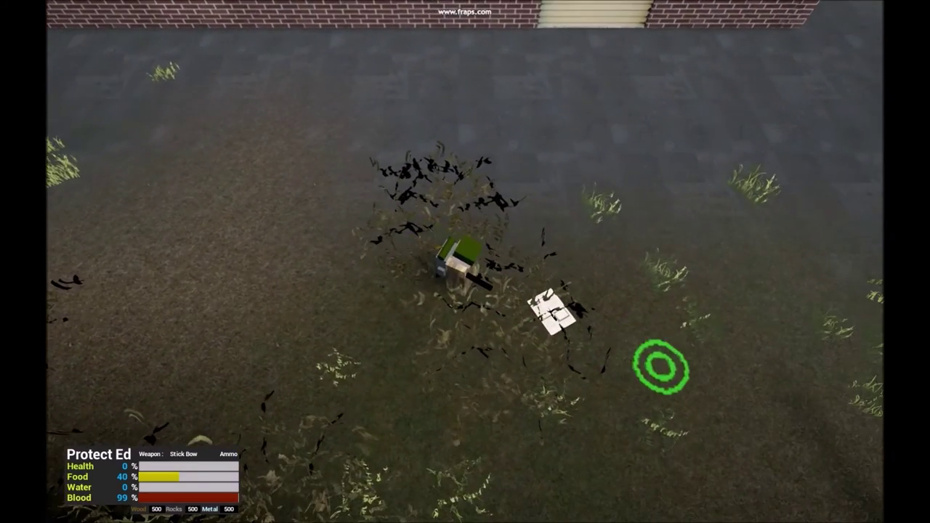
- Read The Daily News strike paper, then close it
{"action": "key", "text": "e"}
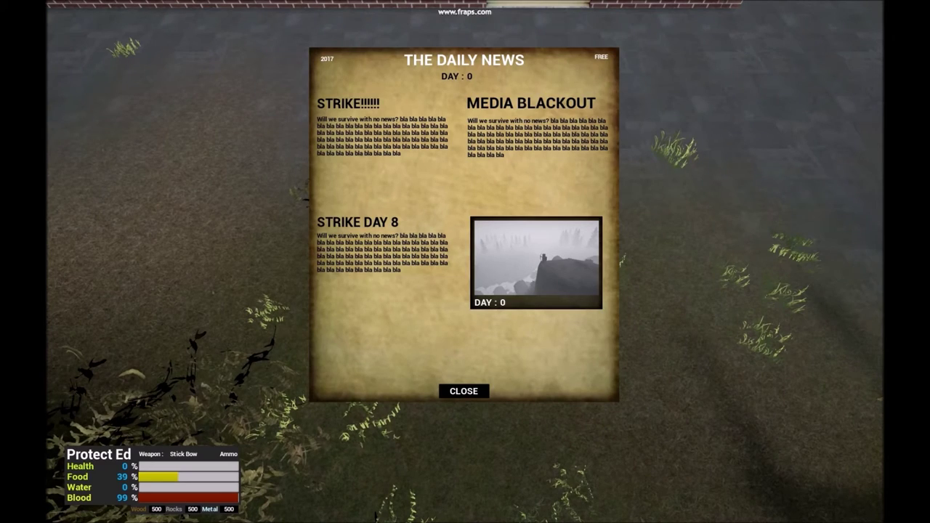
{"action": "left_click", "coordinate": [463, 393]}
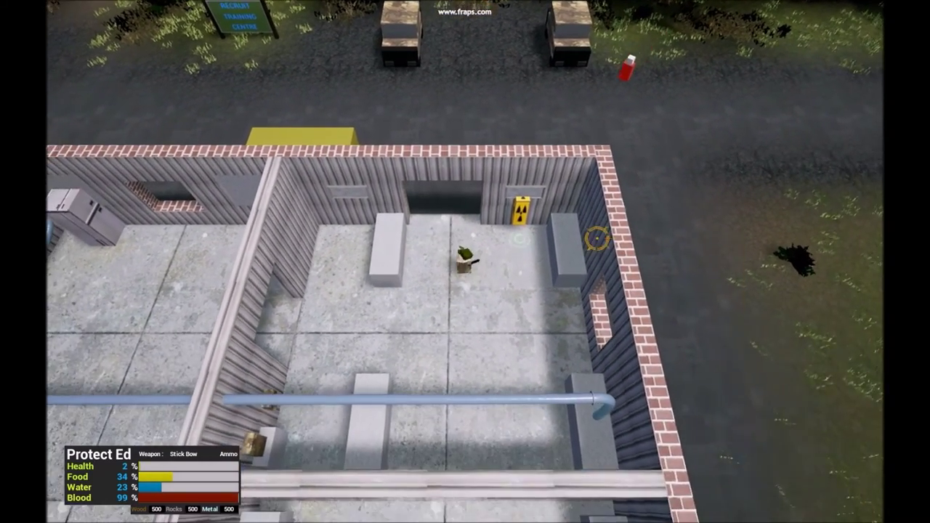
{"action": "scroll", "coordinate": [596, 239], "scroll_direction": "up", "scroll_amount": 4}
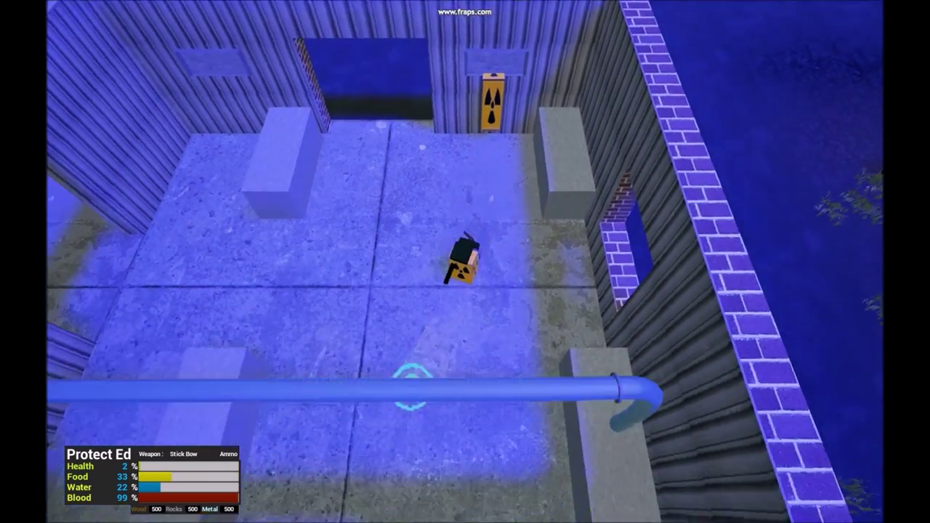
{"action": "scroll", "coordinate": [465, 261], "scroll_direction": "down", "scroll_amount": 5}
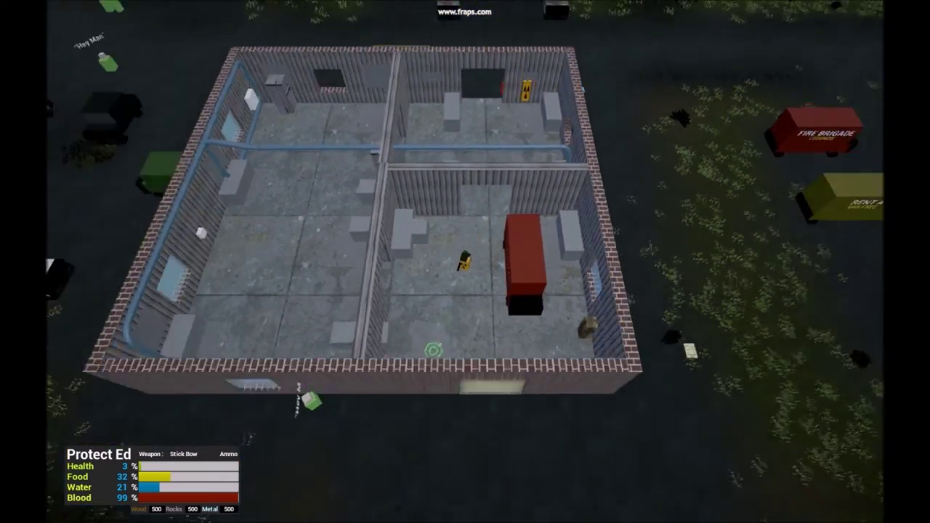
{"action": "scroll", "coordinate": [434, 351], "scroll_direction": "down", "scroll_amount": 4}
{"action": "scroll", "coordinate": [727, 254], "scroll_direction": "down", "scroll_amount": 2}
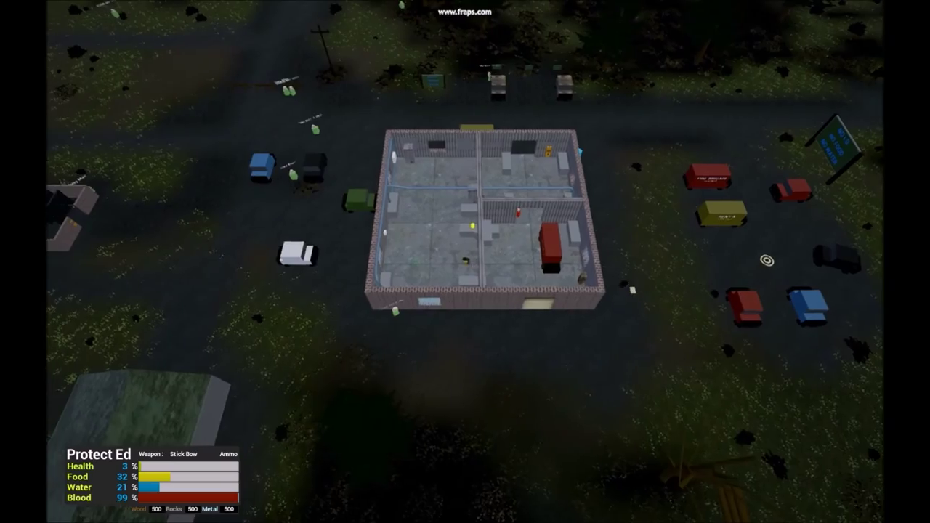
{"action": "scroll", "coordinate": [767, 260], "scroll_direction": "up", "scroll_amount": 3}
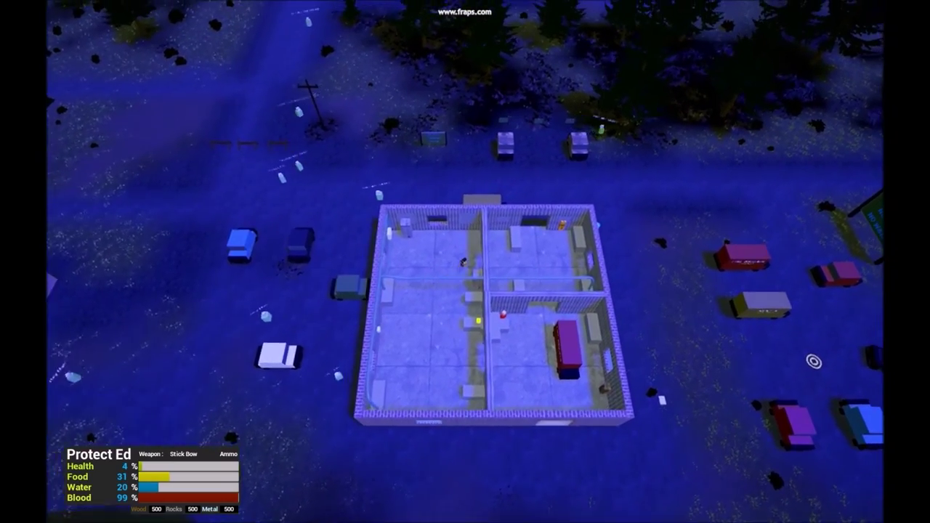
{"action": "scroll", "coordinate": [799, 400], "scroll_direction": "up", "scroll_amount": 2}
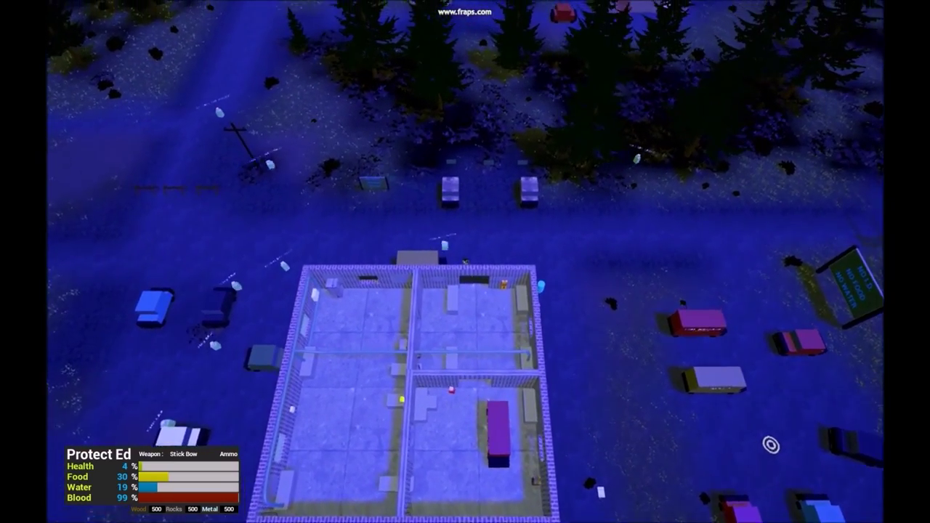
- Pan across the bench-lined building, then return to the main menu
{"action": "left_click_drag", "start_coordinate": [771, 445], "coordinate": [879, 466]}
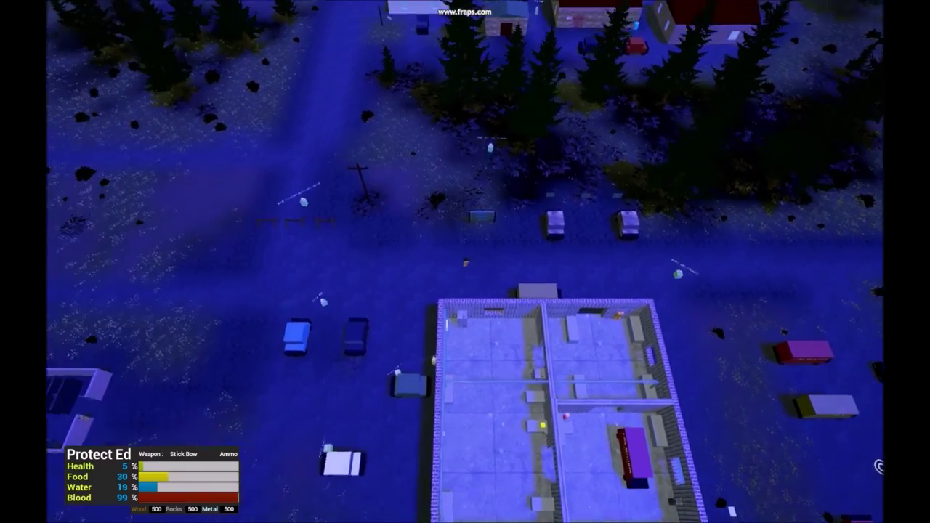
{"action": "scroll", "coordinate": [465, 262], "scroll_direction": "up", "scroll_amount": 3}
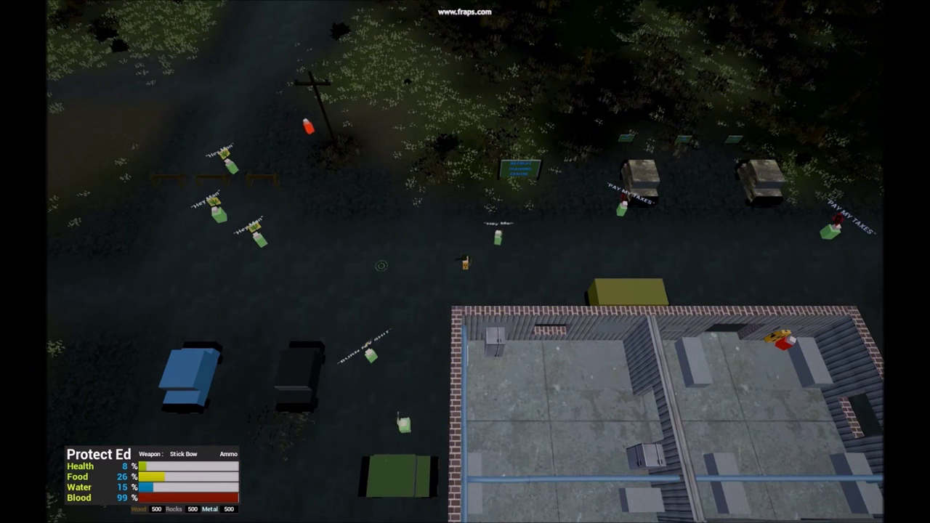
{"action": "key", "text": "1"}
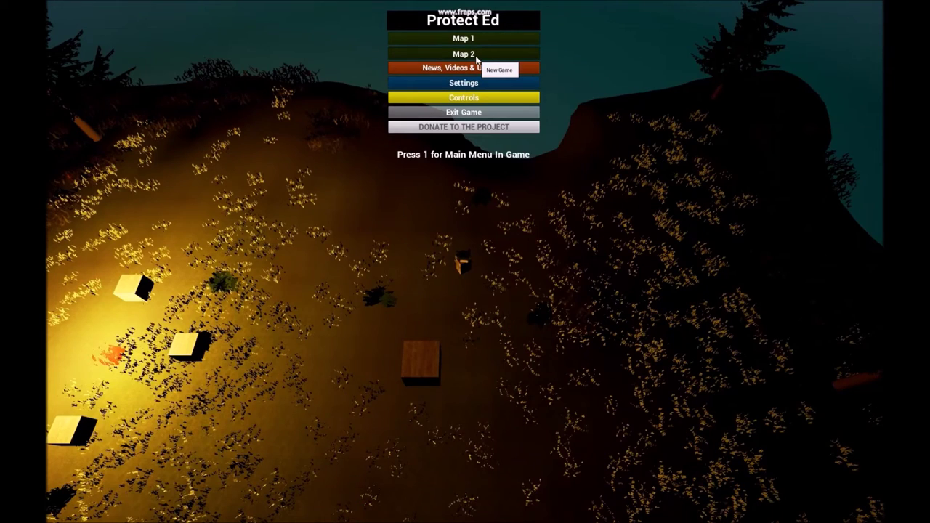